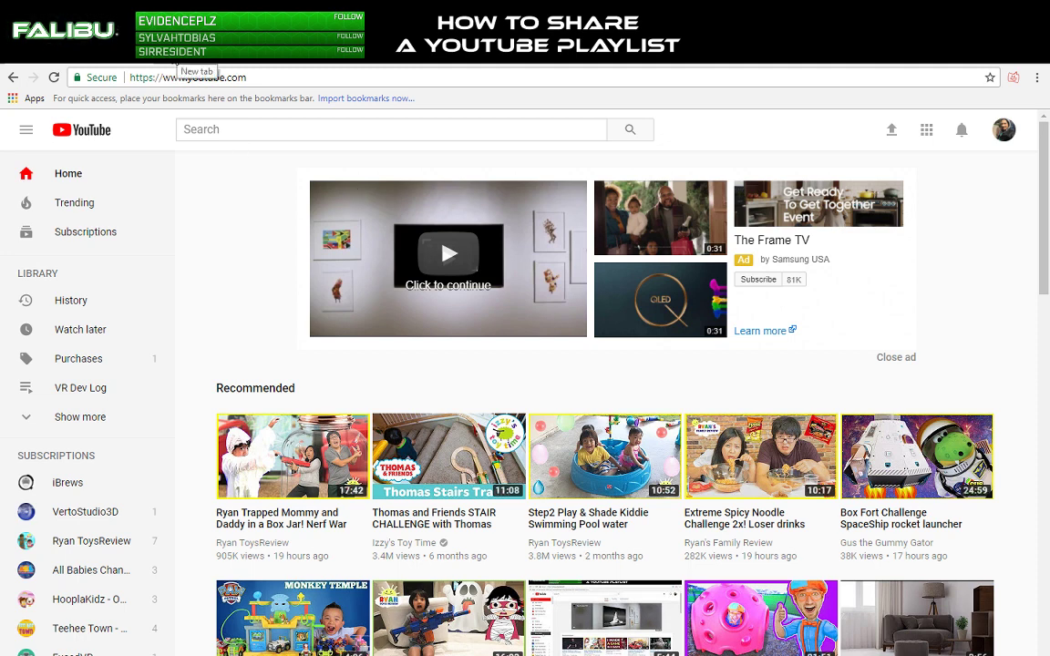
# Step: Open a new browser tab showing the Google start page
pyautogui.click(185, 60)
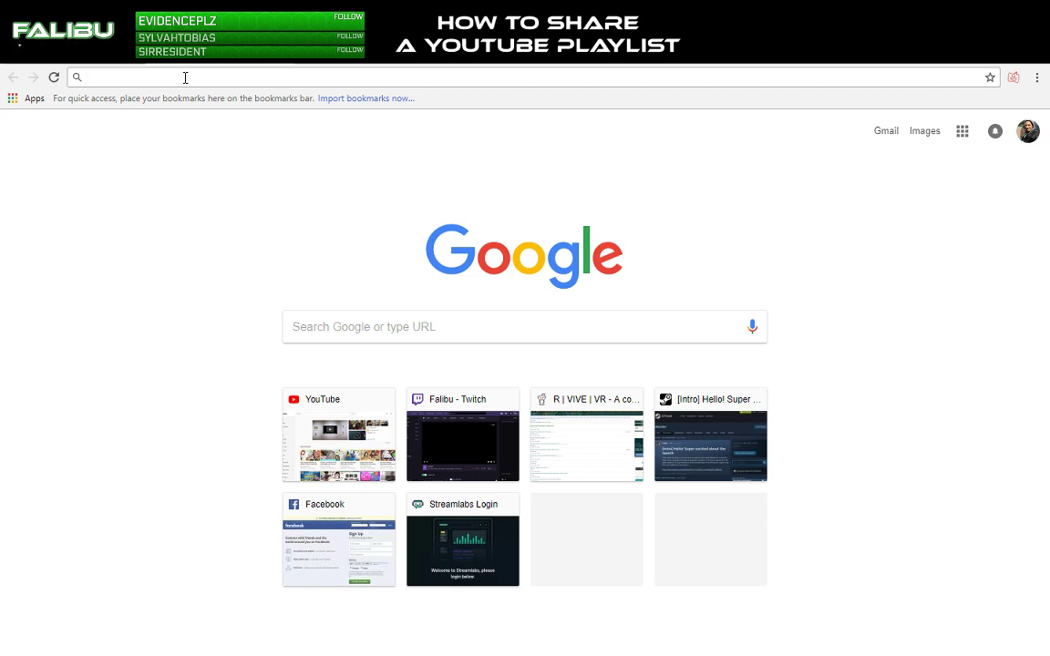
# Step: Search Google for 'how to share a youtube playlist', fixing the misspelling, and read the featured answer
pyautogui.write('how to share a youtub')
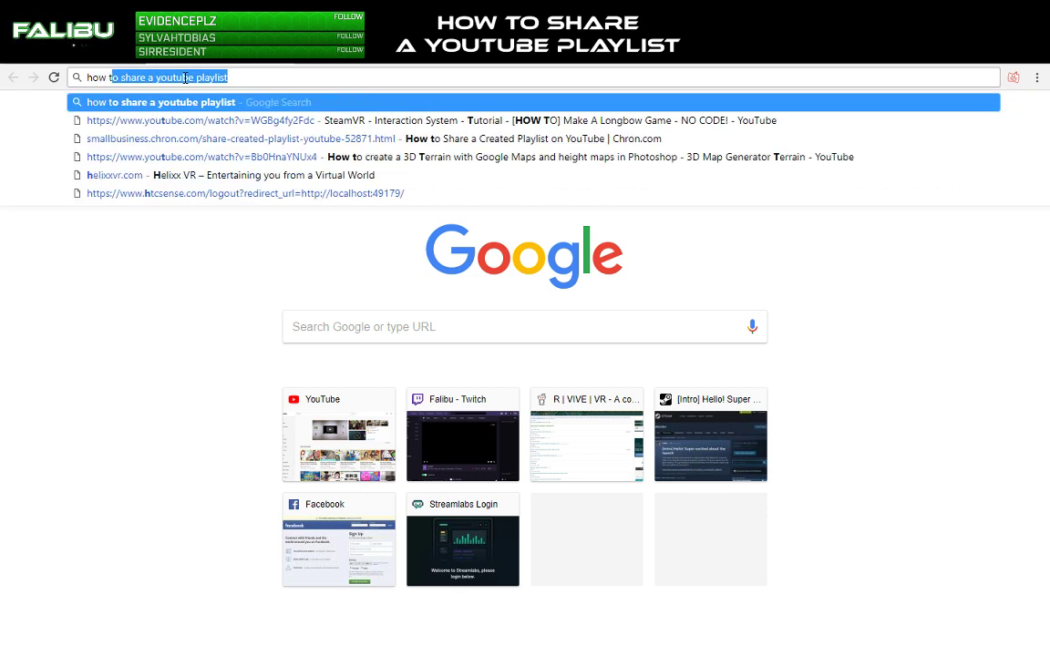
pyautogui.write('e playist')
pyautogui.press('Return')
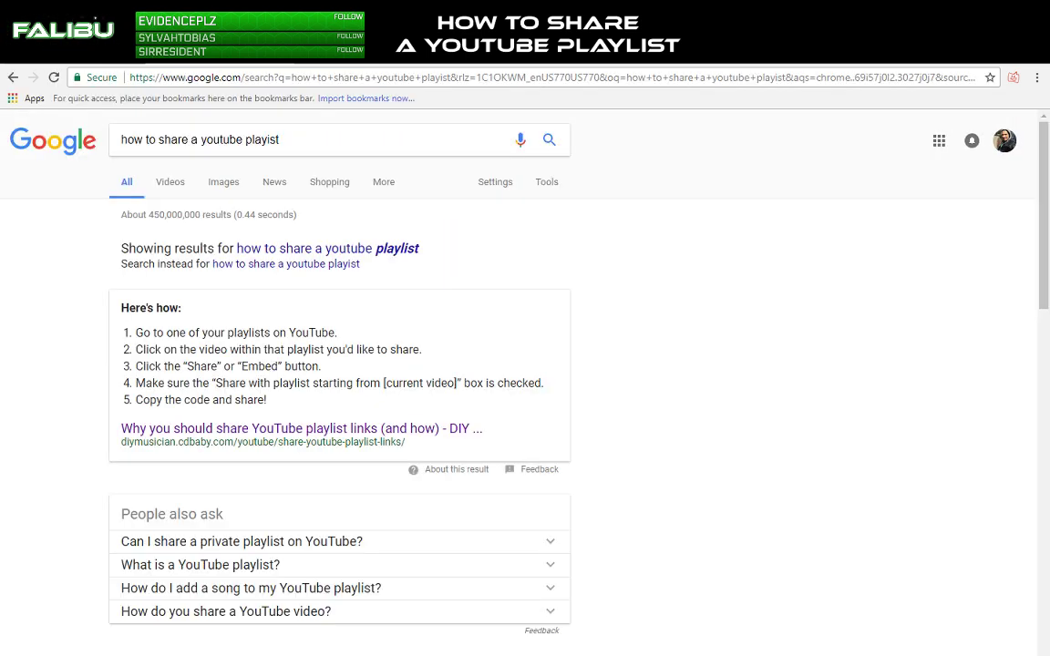
pyautogui.click(241, 127)
pyautogui.click(266, 139)
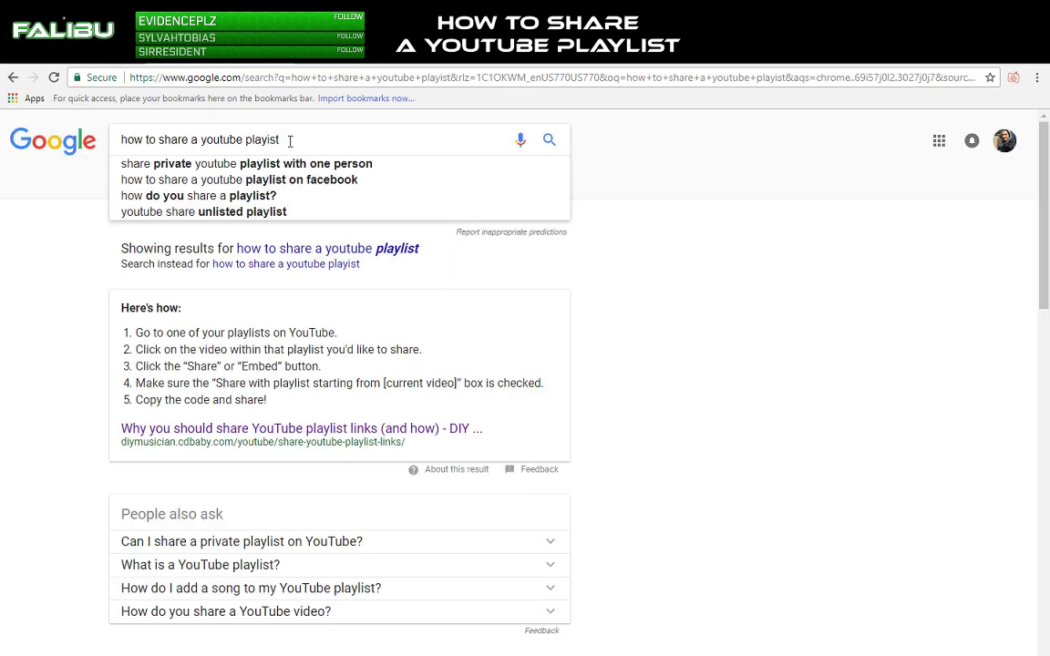
pyautogui.write('l')
pyautogui.press('Return')
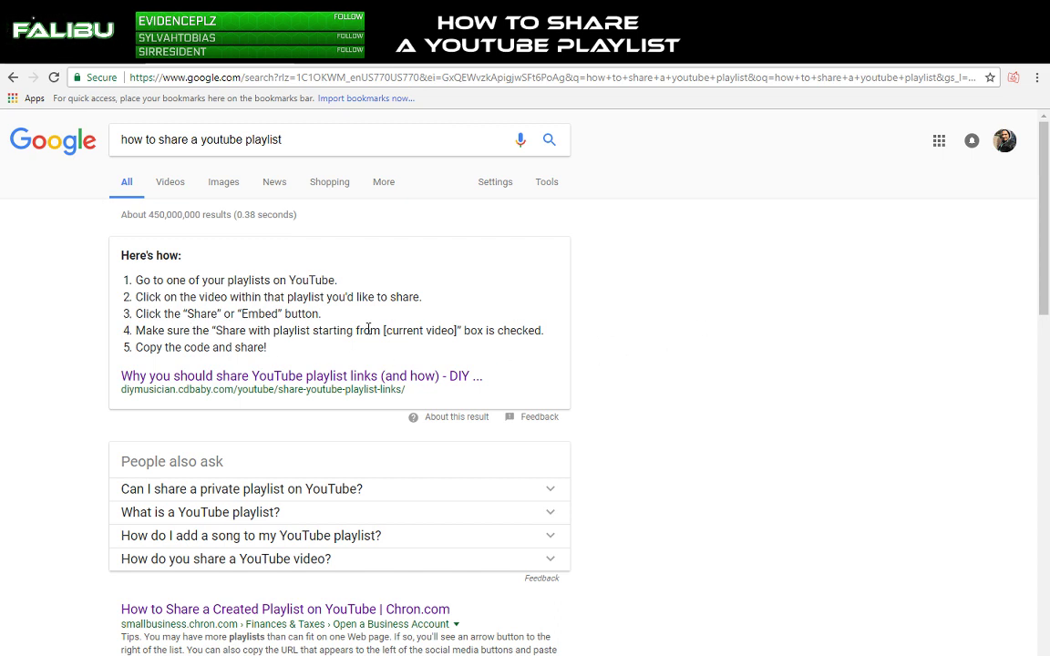
pyautogui.scroll(-2, 369, 330)
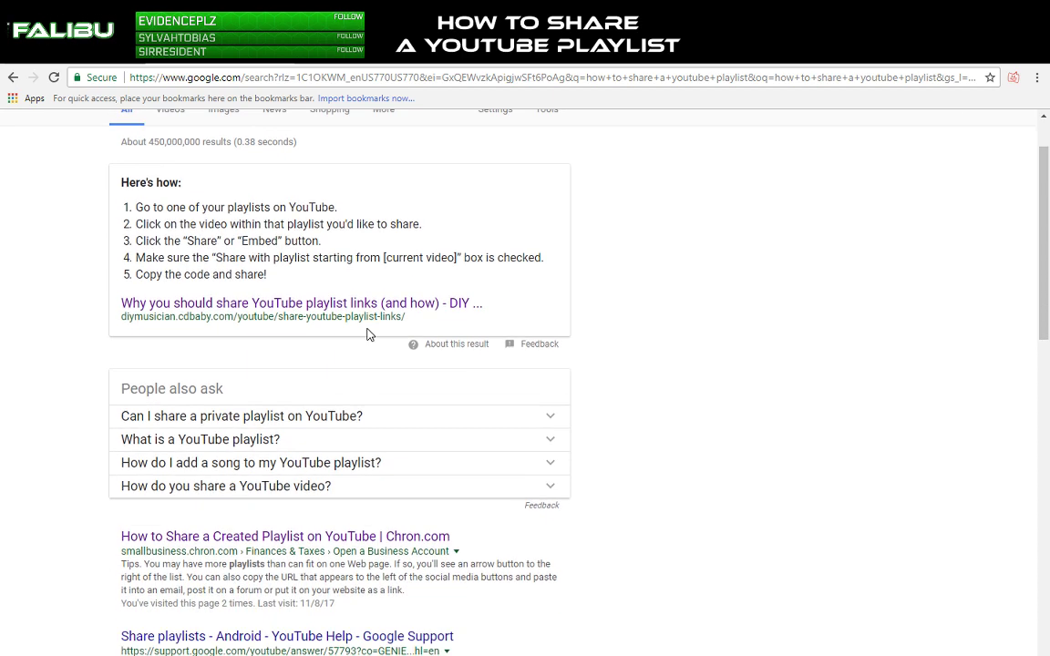
pyautogui.scroll(2, 368, 330)
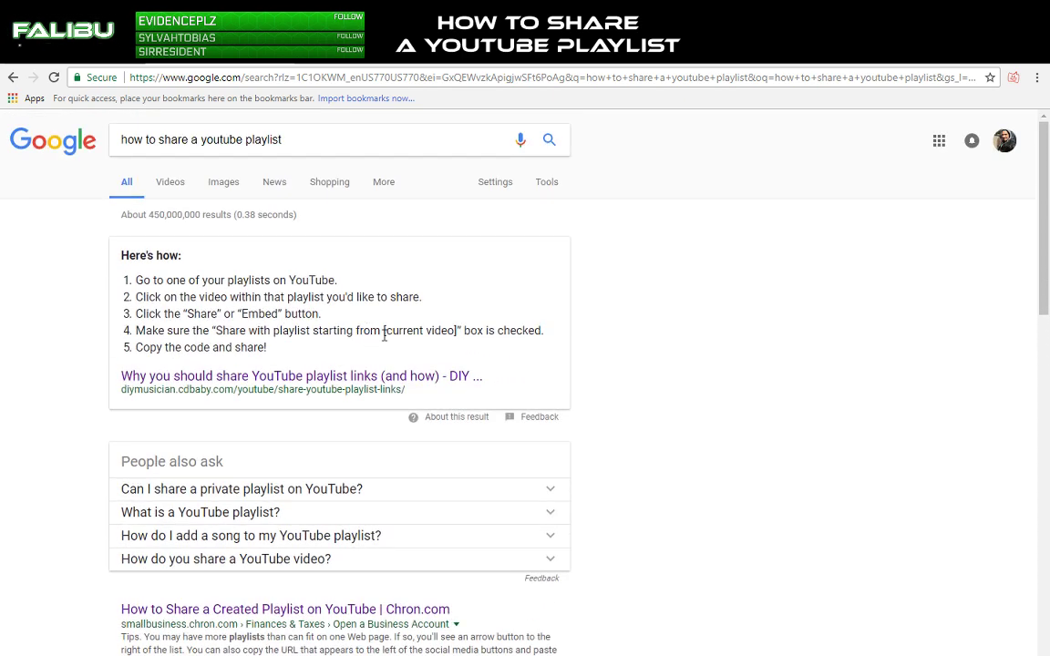
# Step: Return to YouTube and search videos for 'how to share a youtube playlist'
pyautogui.click(279, 62)
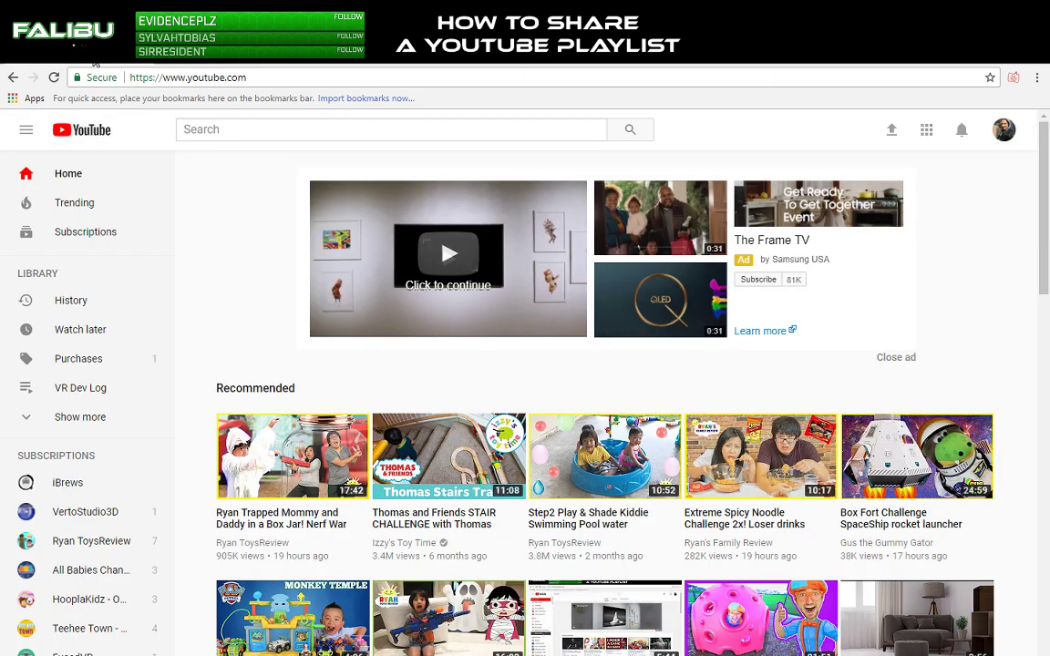
pyautogui.click(288, 134)
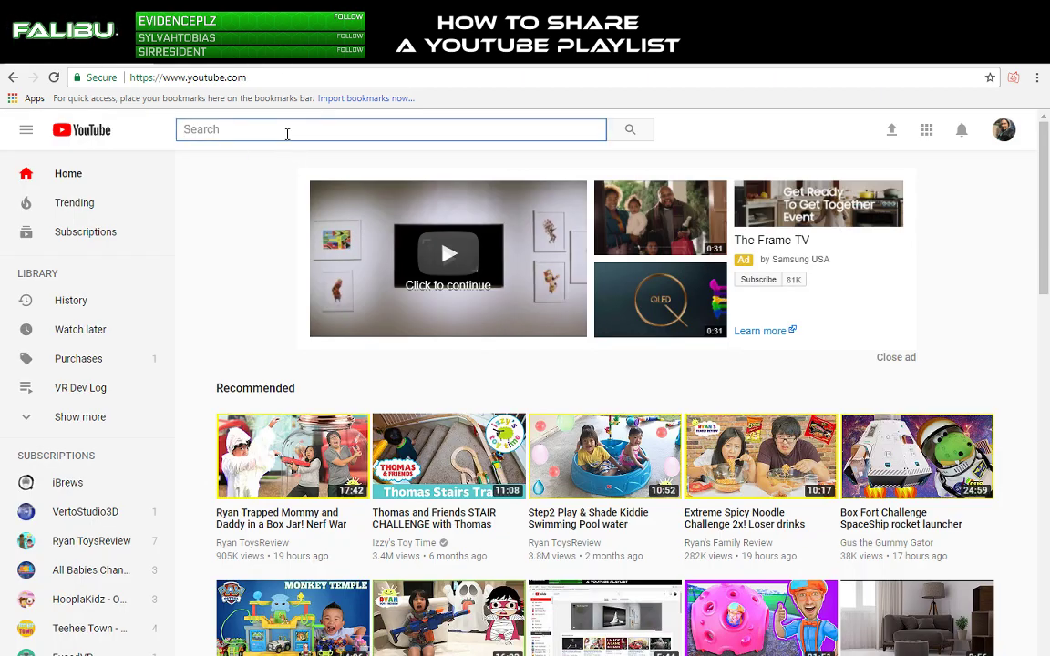
pyautogui.write('how to share a yo')
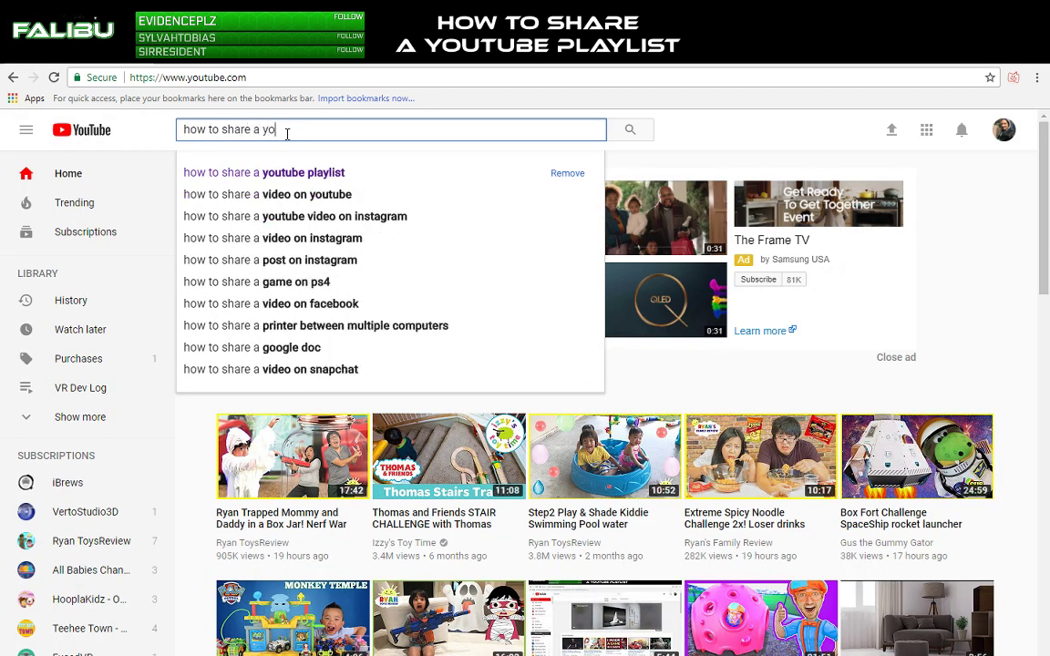
pyautogui.write('utube ipa')
pyautogui.press('BackSpace')
pyautogui.press('BackSpace')
pyautogui.press('BackSpace')
pyautogui.press('BackSpace')
pyautogui.press('BackSpace')
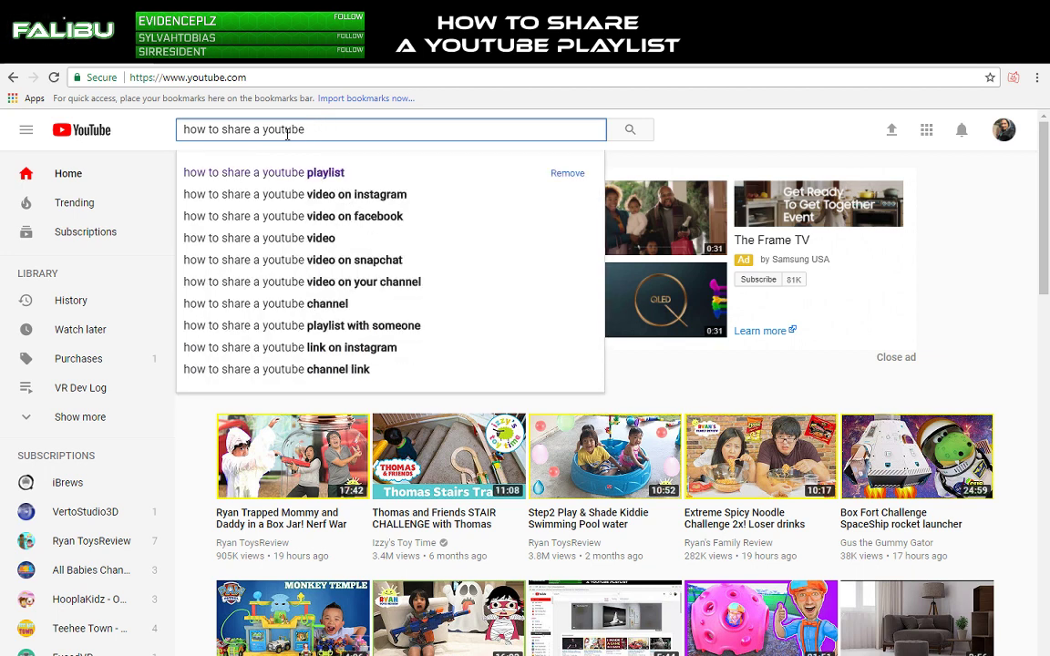
pyautogui.write('e playlist')
pyautogui.press('Return')
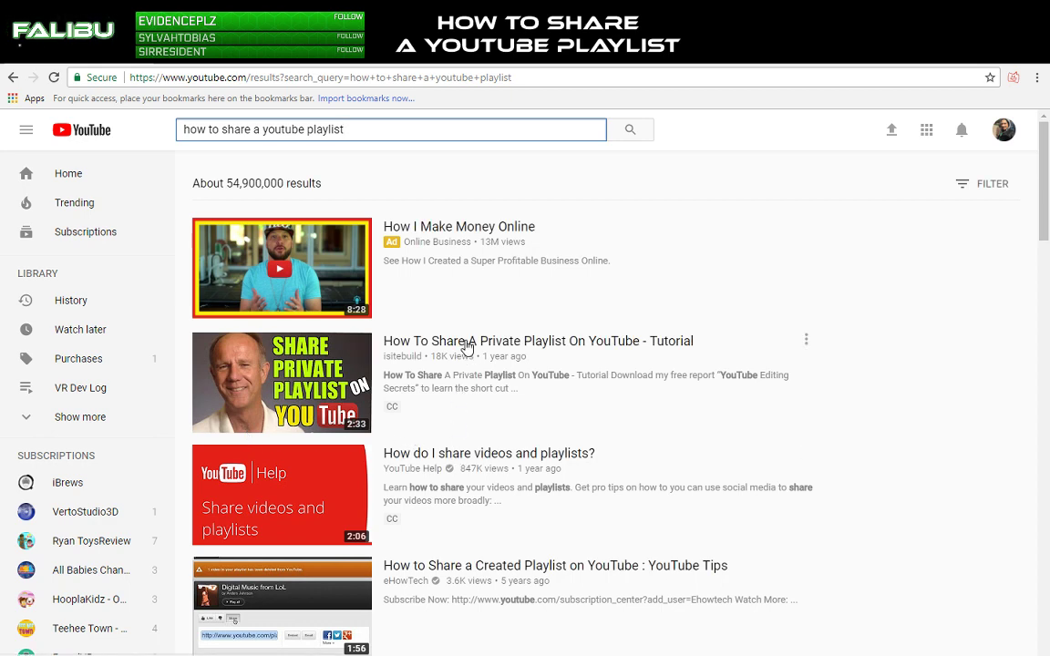
pyautogui.scroll(-3, 480, 455)
pyautogui.scroll(3, 598, 441)
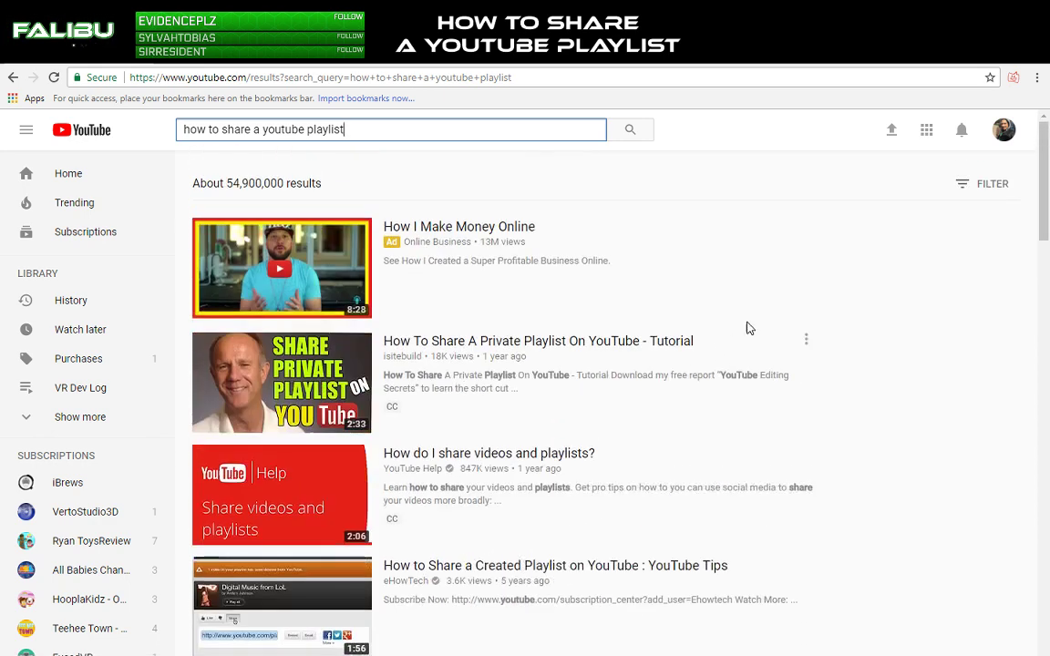
# Step: Sort the search results by upload date and browse the newest videos
pyautogui.click(962, 184)
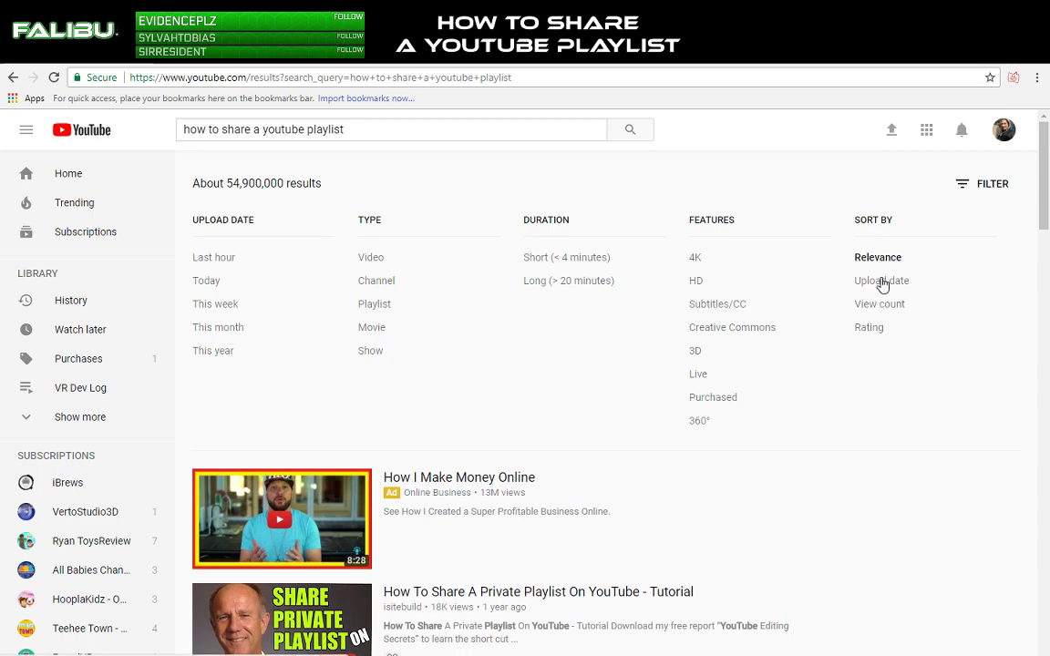
pyautogui.click(882, 284)
pyautogui.scroll(-3, 616, 249)
pyautogui.scroll(-5, 618, 249)
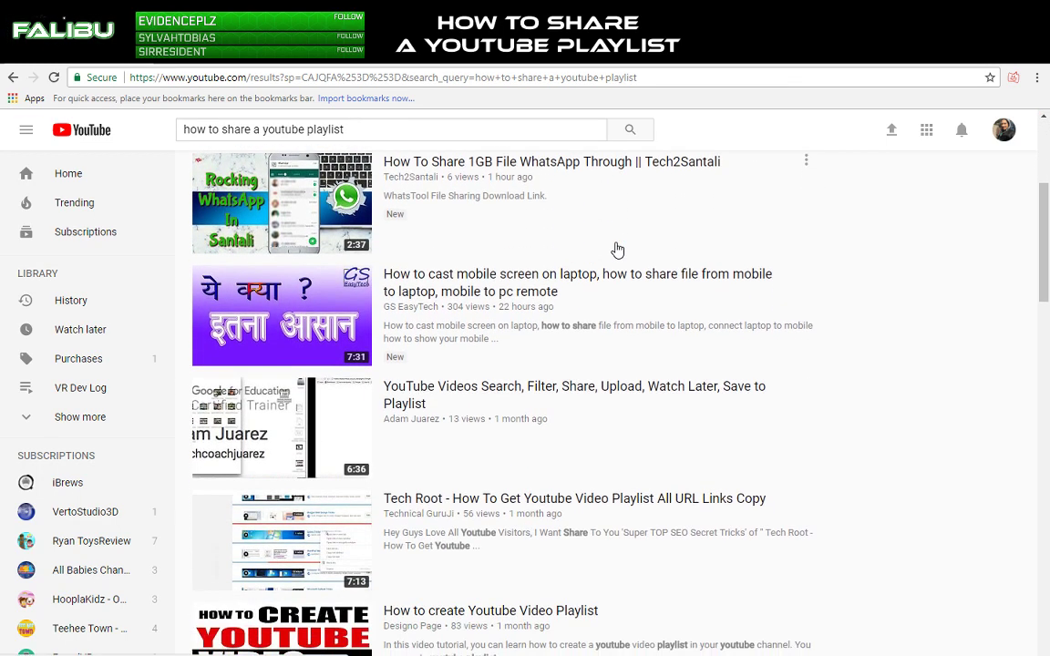
pyautogui.scroll(3, 617, 249)
pyautogui.scroll(-3, 617, 249)
pyautogui.scroll(-8, 617, 249)
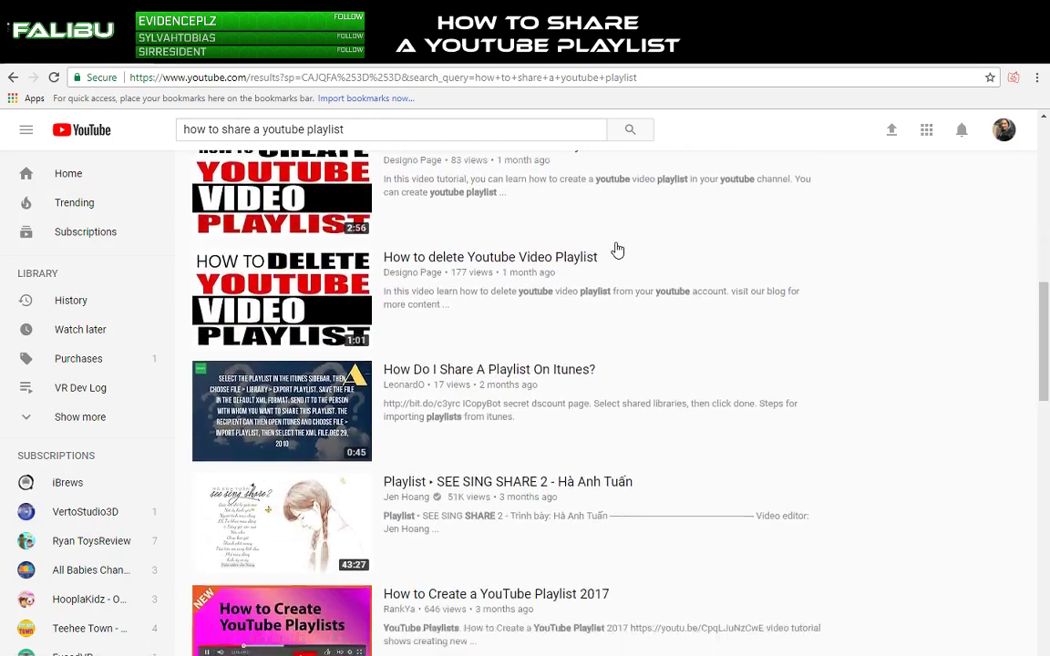
pyautogui.scroll(-4, 617, 249)
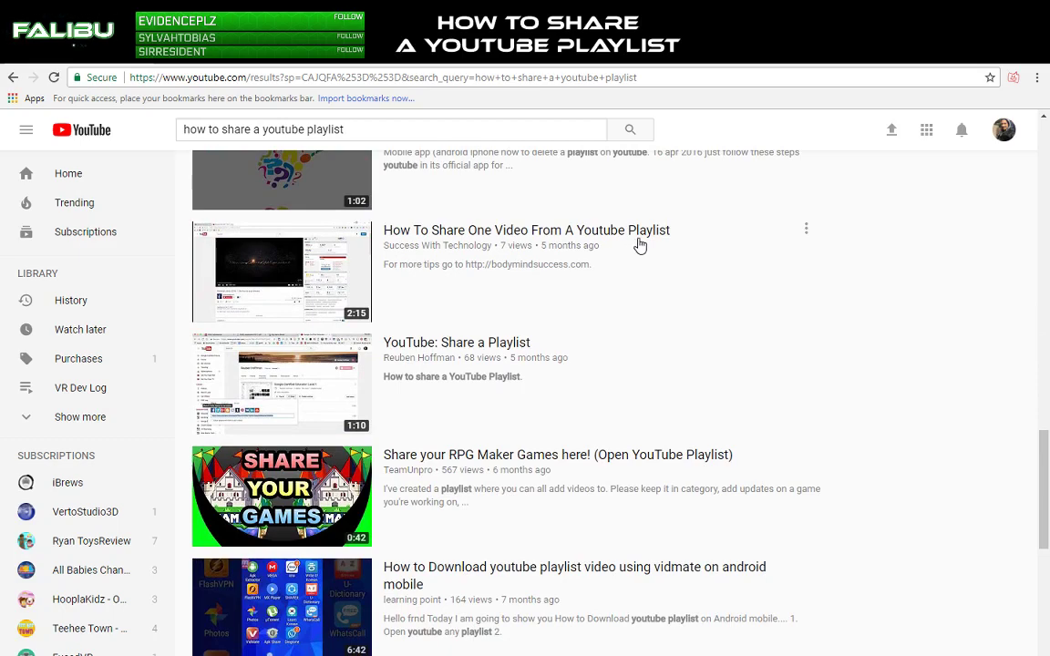
pyautogui.scroll(15, 638, 244)
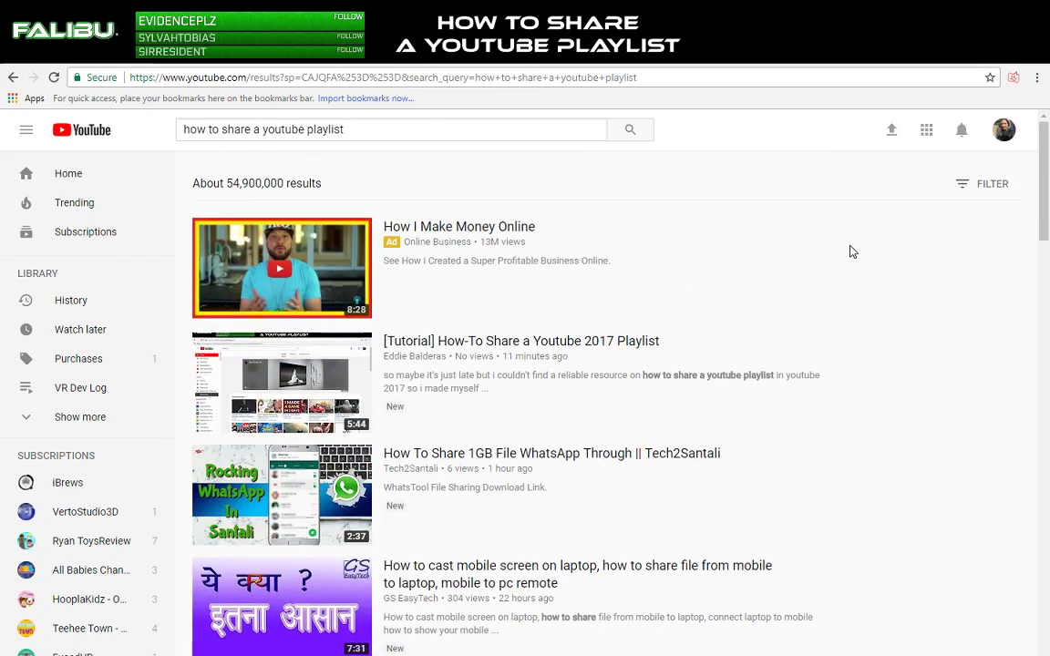
pyautogui.click(1003, 129)
# Step: Go to your channel page and open, then close, a video's share panel
pyautogui.click(898, 218)
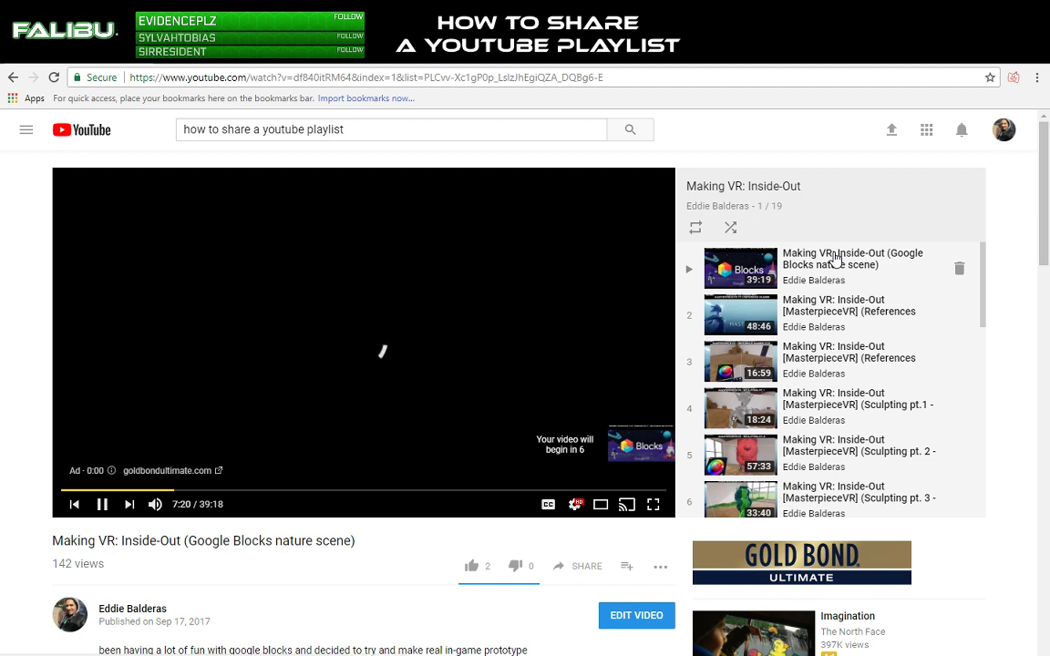
pyautogui.click(579, 575)
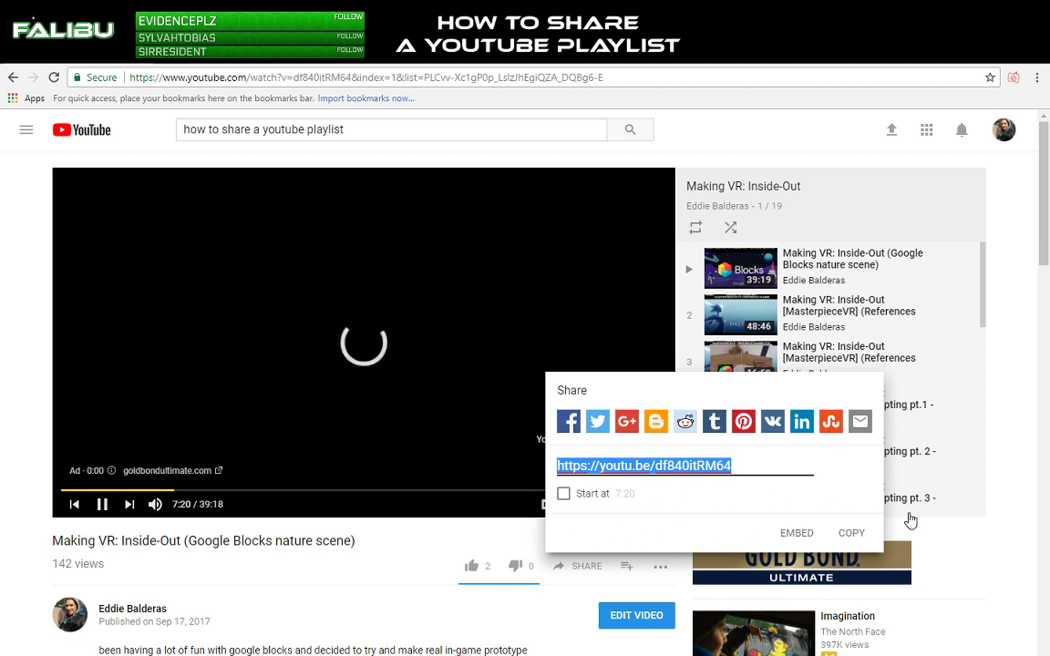
pyautogui.click(497, 550)
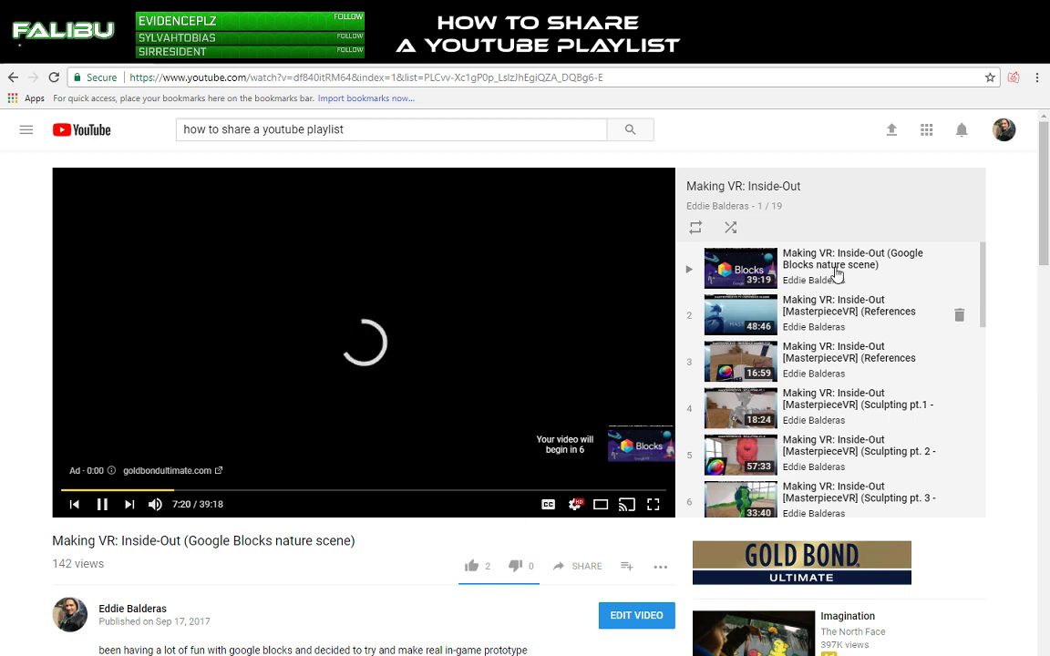
# Step: Open the Making VR: Inside-Out playlist from your channel's Playlists tab
pyautogui.click(1004, 130)
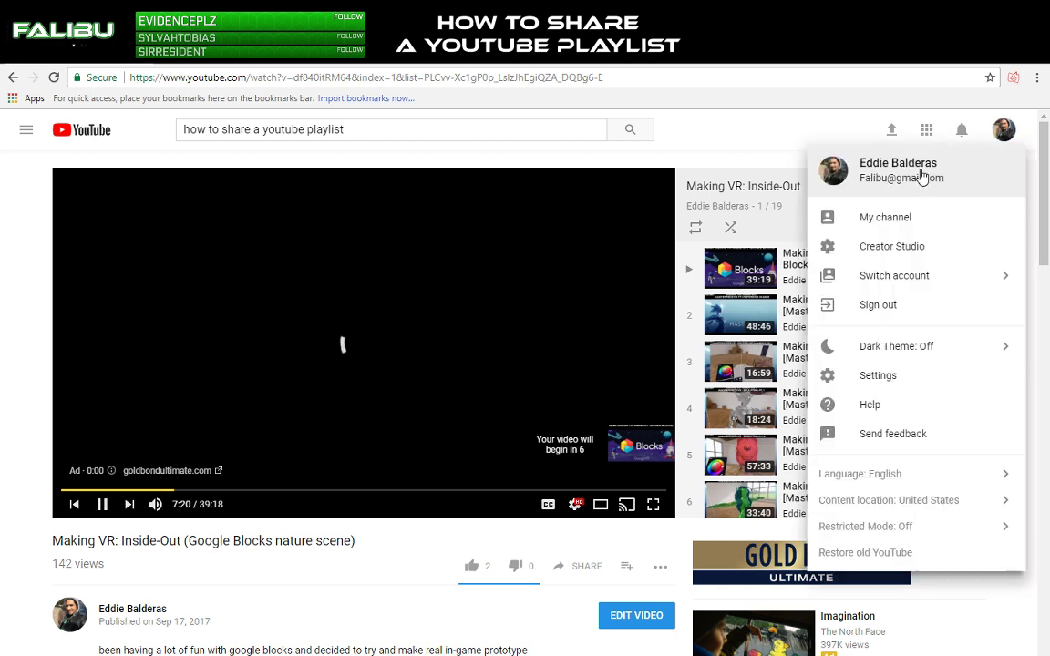
pyautogui.click(885, 219)
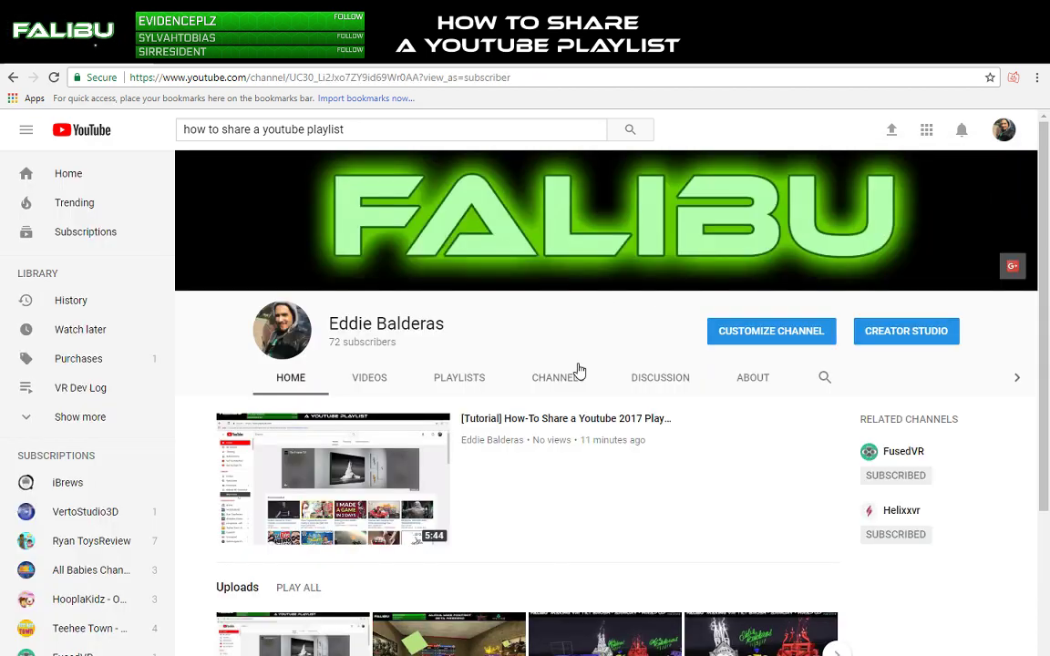
pyautogui.click(474, 379)
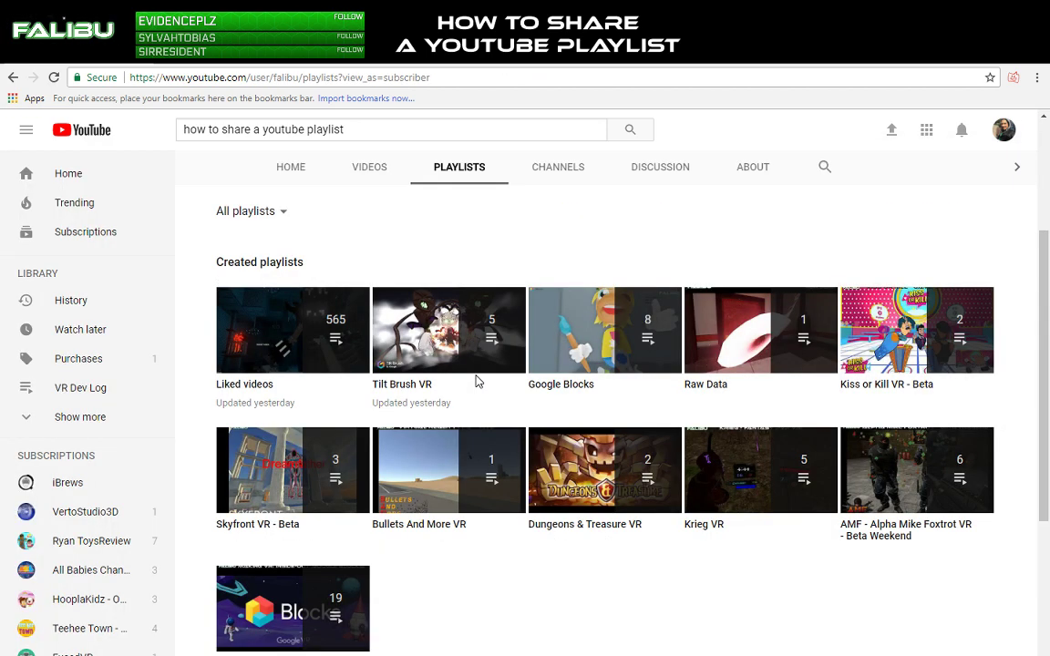
pyautogui.scroll(-3, 465, 365)
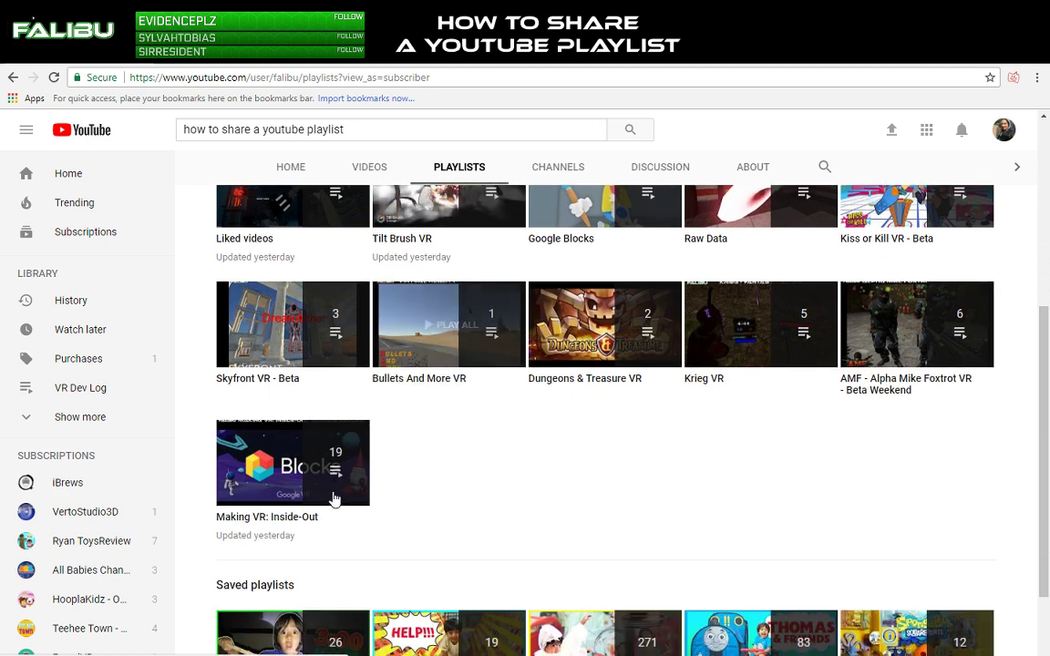
pyautogui.click(280, 519)
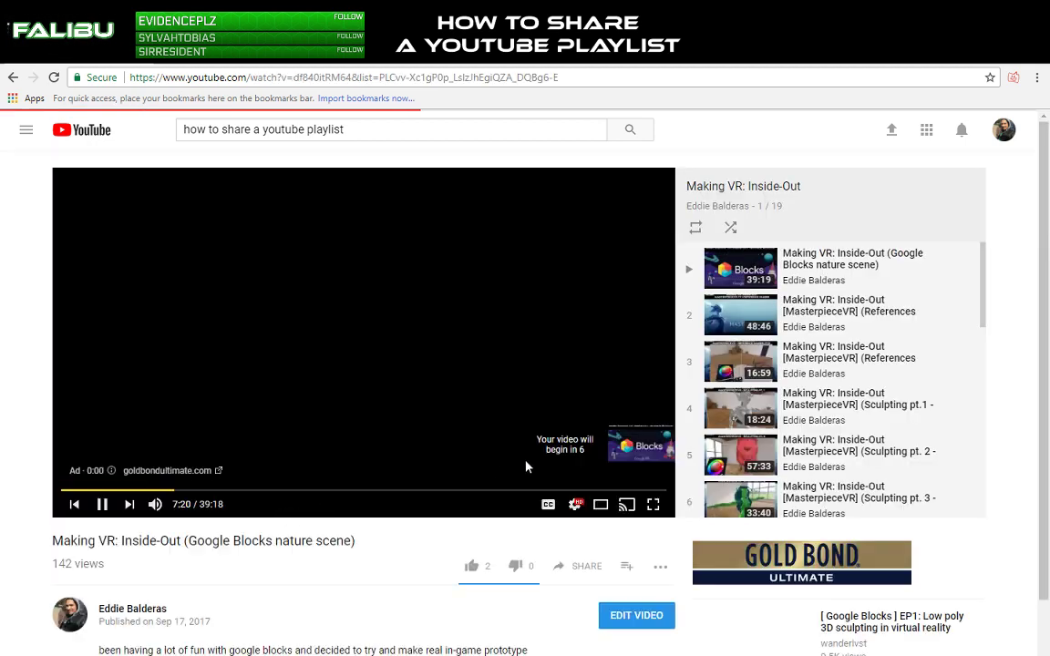
pyautogui.scroll(-3, 629, 461)
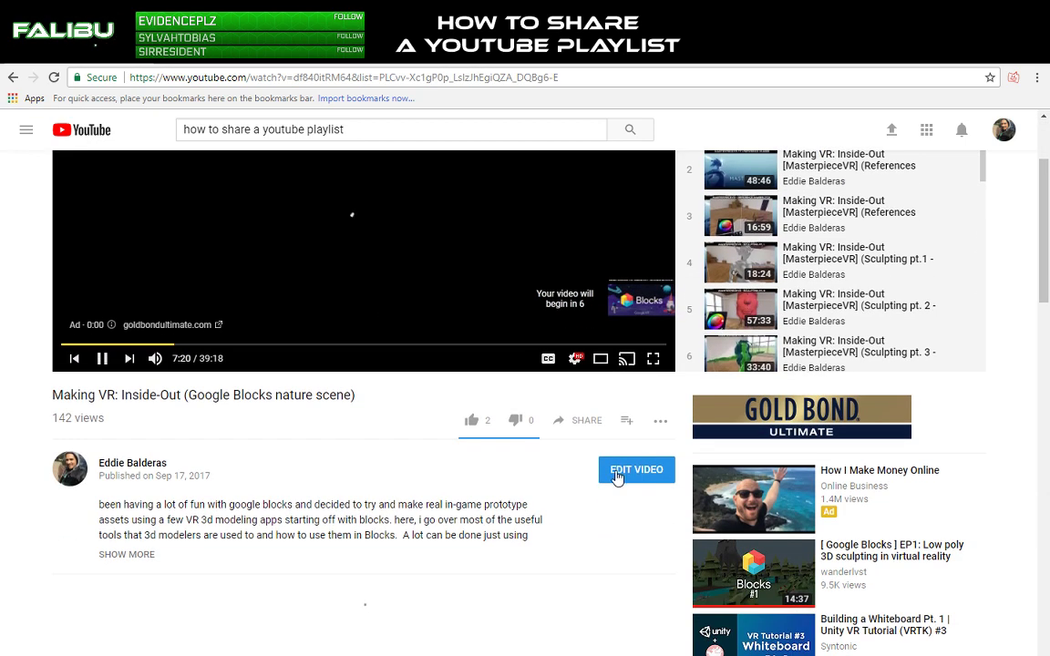
pyautogui.click(587, 422)
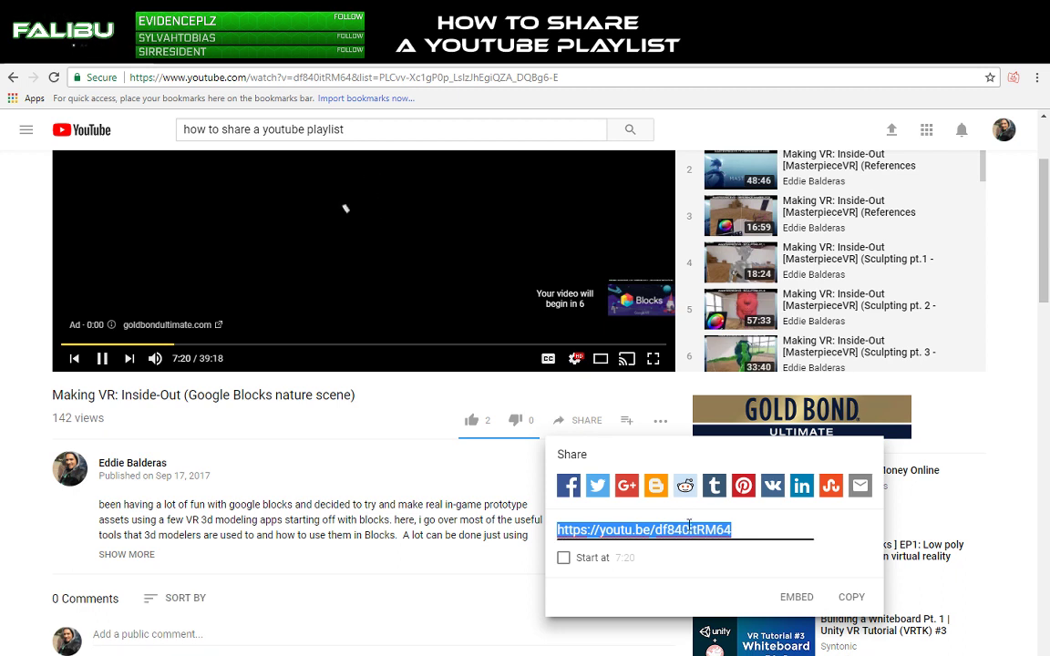
pyautogui.click(747, 529)
pyautogui.moveTo(746, 530); pyautogui.dragTo(540, 535)
# Step: Copy the youtu.be link and load it in a new tab, viewing the single-video page
pyautogui.hotkey('ctrl', 'c')
pyautogui.hotkey('ctrl', 't')
pyautogui.hotkey('ctrl', 'v')
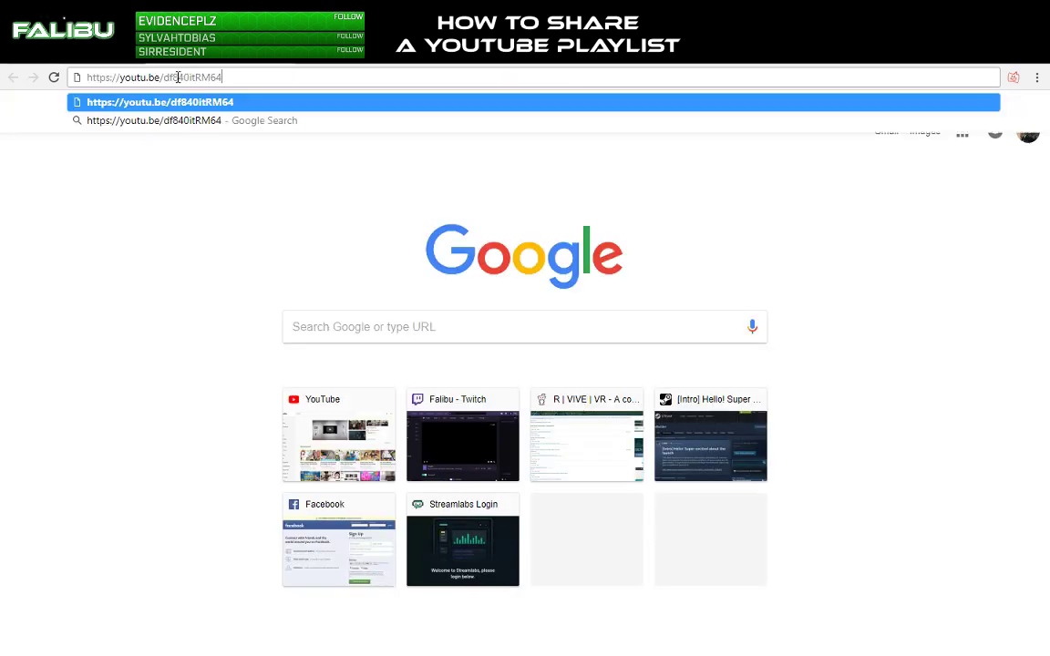
pyautogui.press('Return')
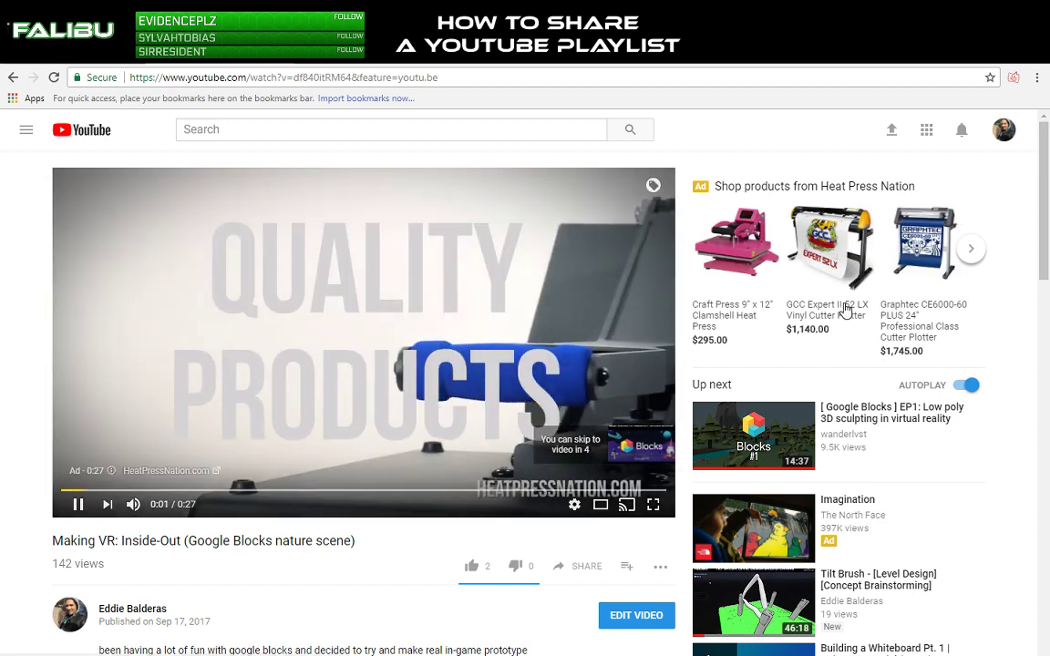
pyautogui.scroll(-2, 846, 310)
pyautogui.scroll(-1, 846, 310)
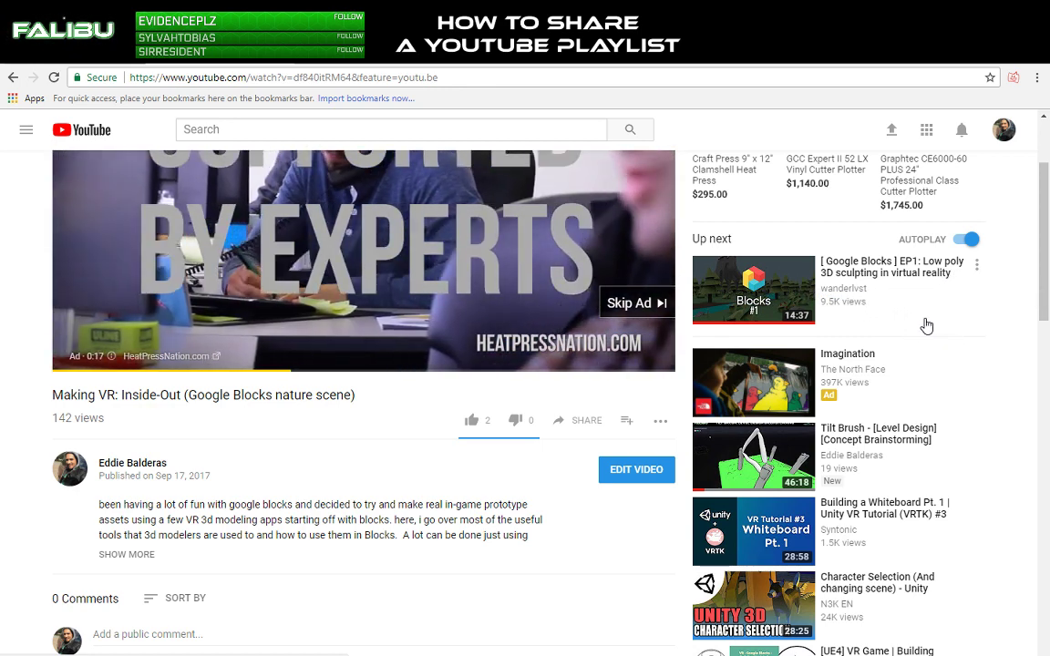
pyautogui.scroll(2, 676, 183)
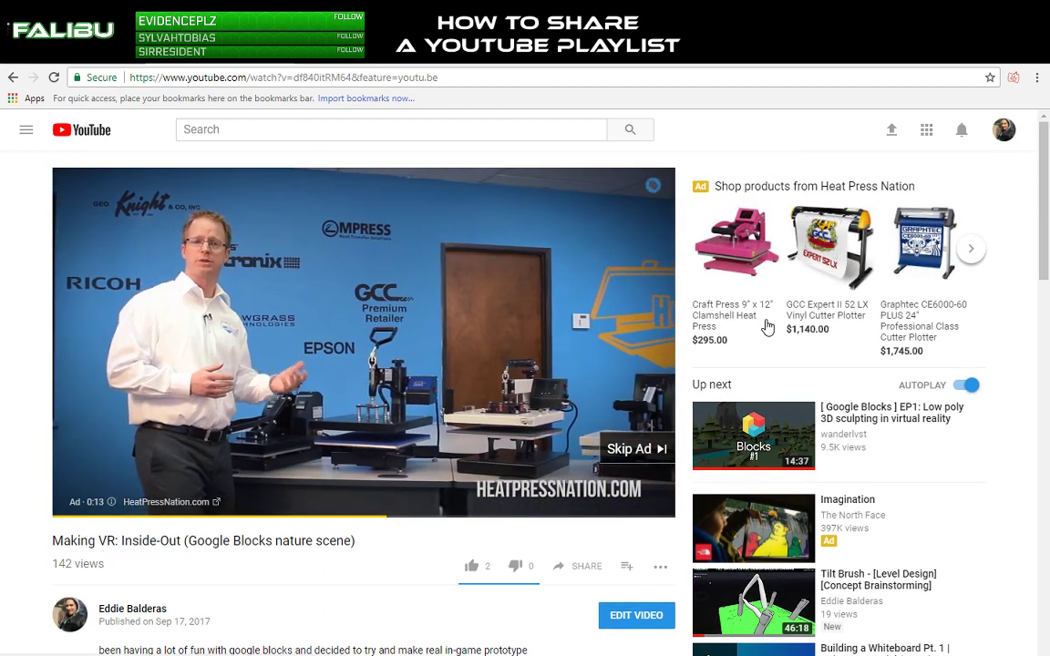
pyautogui.scroll(-1, 767, 326)
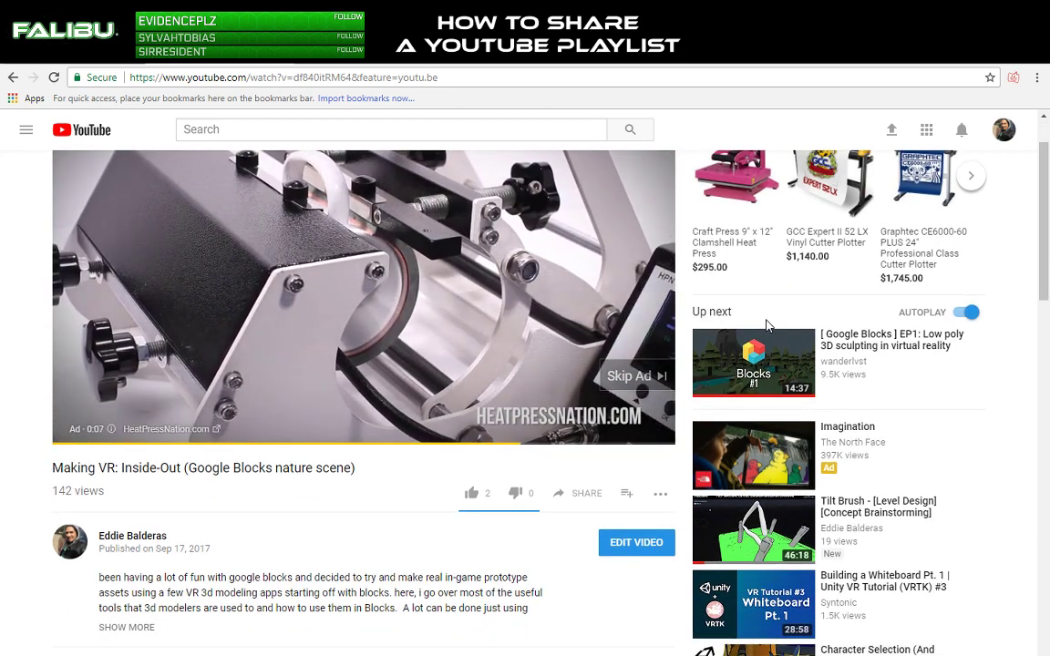
pyautogui.scroll(1, 768, 326)
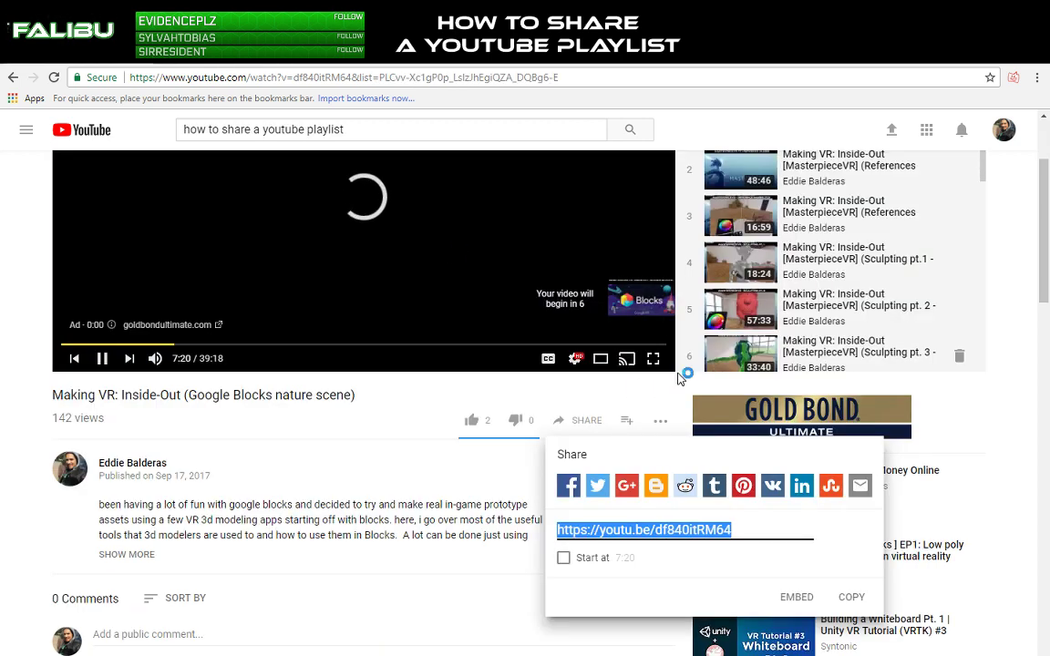
# Step: Close the share panel and go to your channel's Playlists tab
pyautogui.click(34, 293)
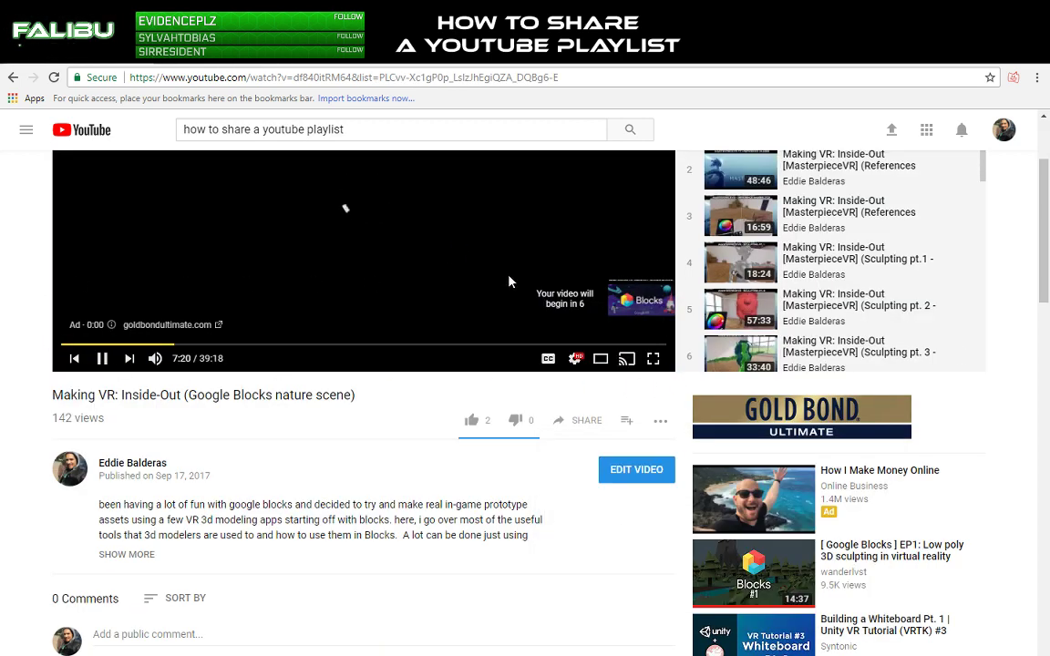
pyautogui.click(1004, 130)
pyautogui.click(903, 215)
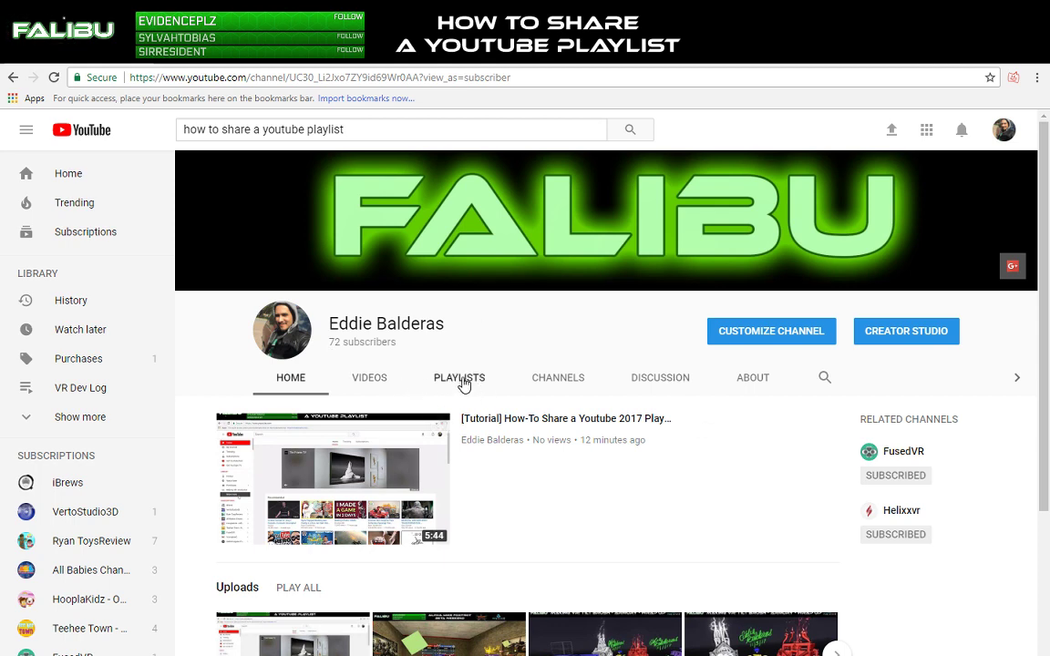
pyautogui.click(460, 378)
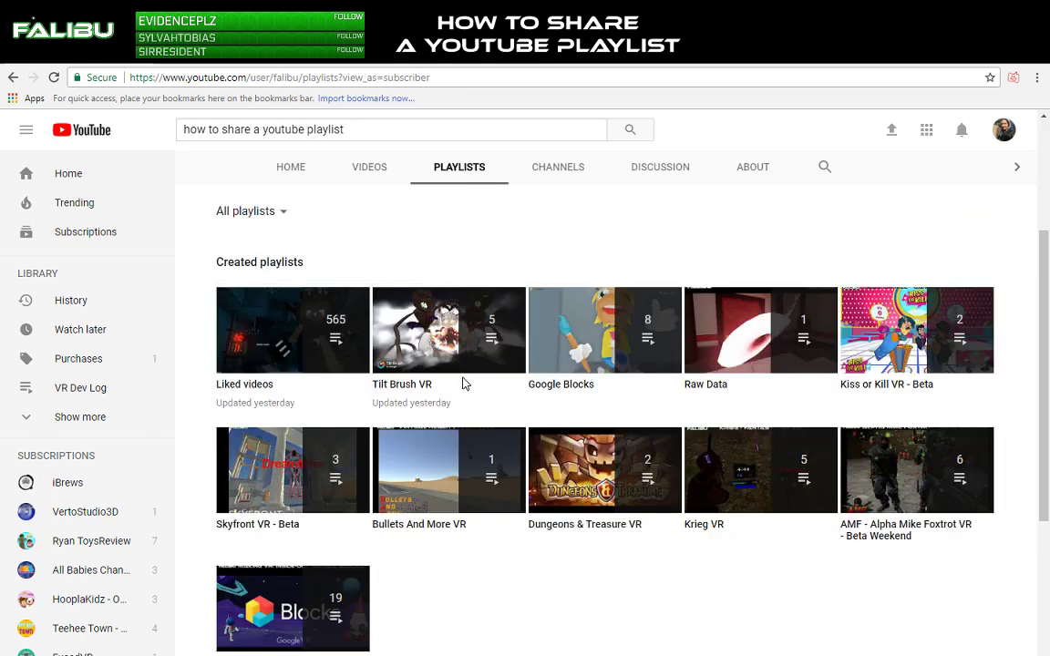
pyautogui.scroll(-3, 287, 412)
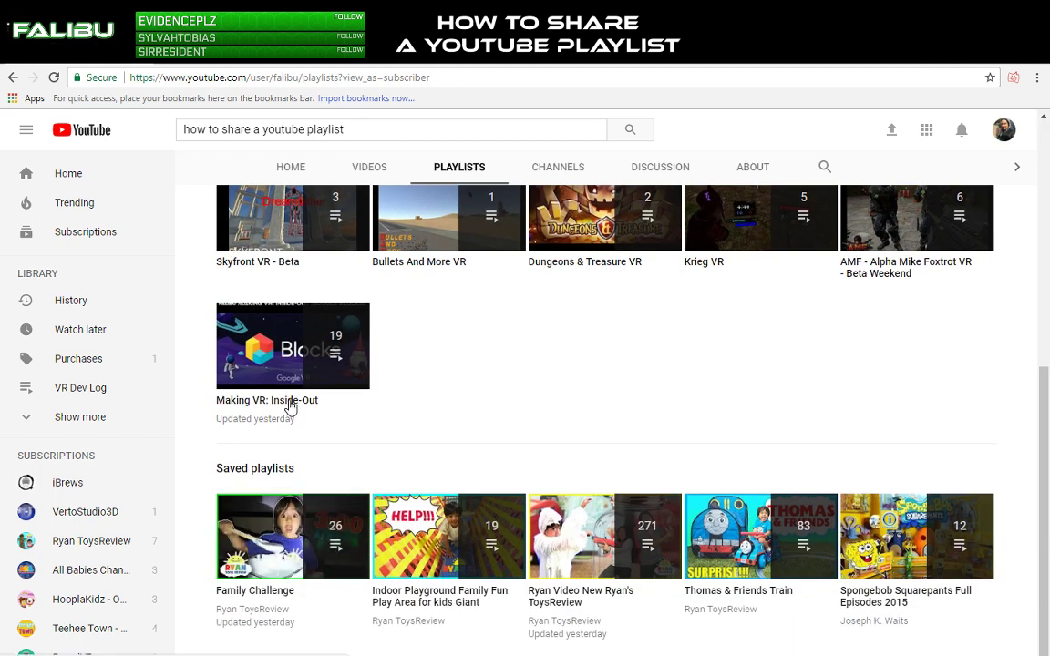
# Step: Copy the Making VR: Inside-Out playlist link, open it in a new tab to play, then go back
pyautogui.rightClick(288, 408)
pyautogui.click(310, 440)
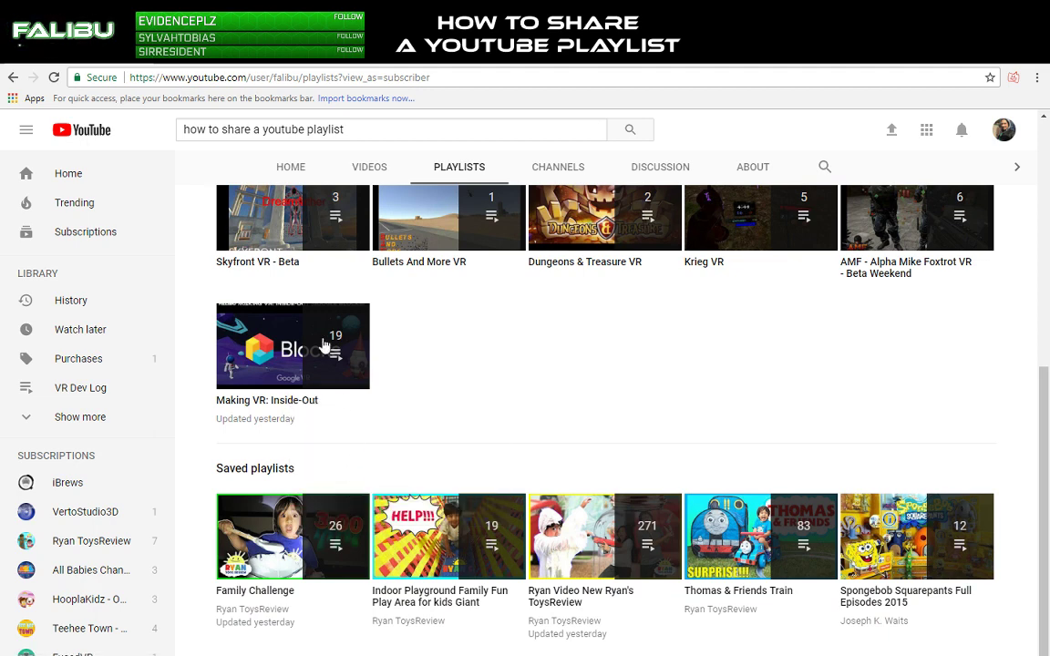
pyautogui.click(163, 61)
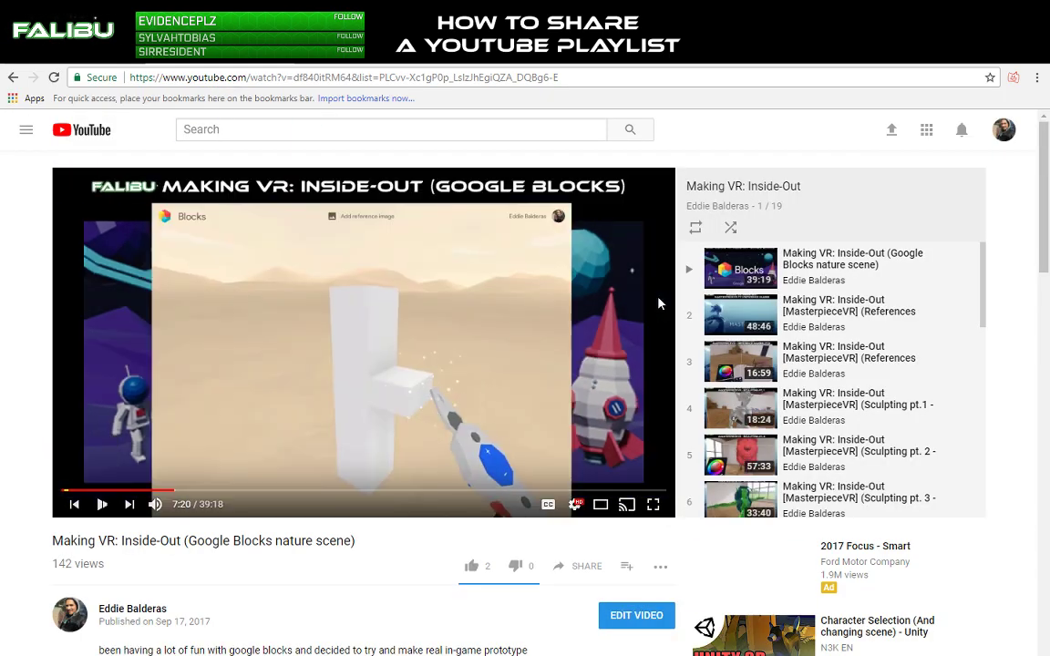
pyautogui.click(661, 304)
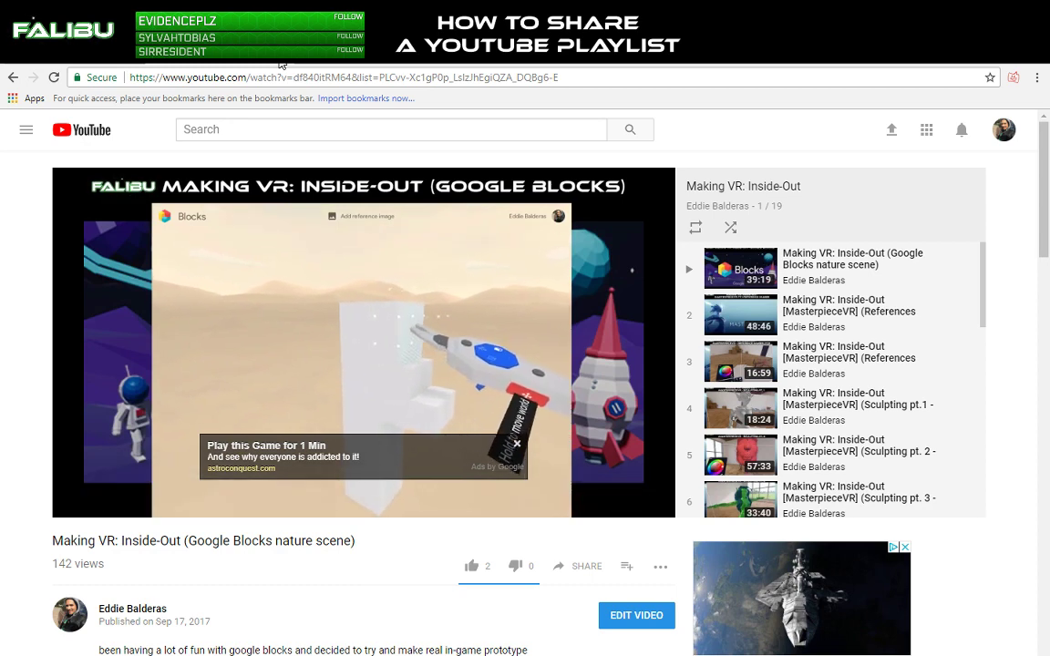
pyautogui.hotkey('alt', 'Left')
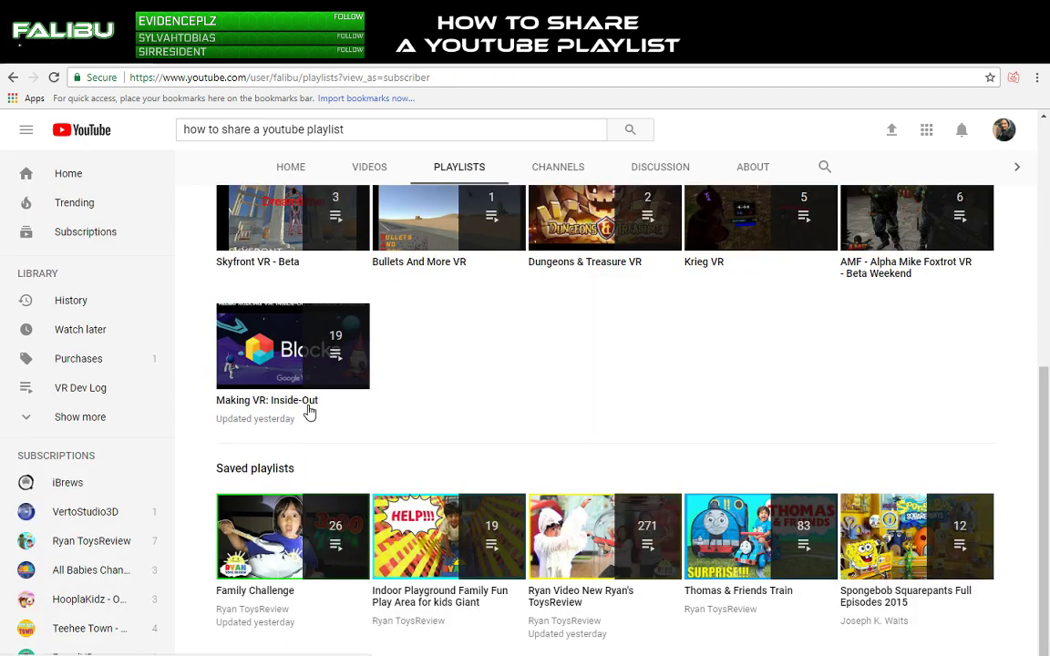
# Step: Go to the YouTube home page, briefly opening and closing the account menu
pyautogui.click(95, 135)
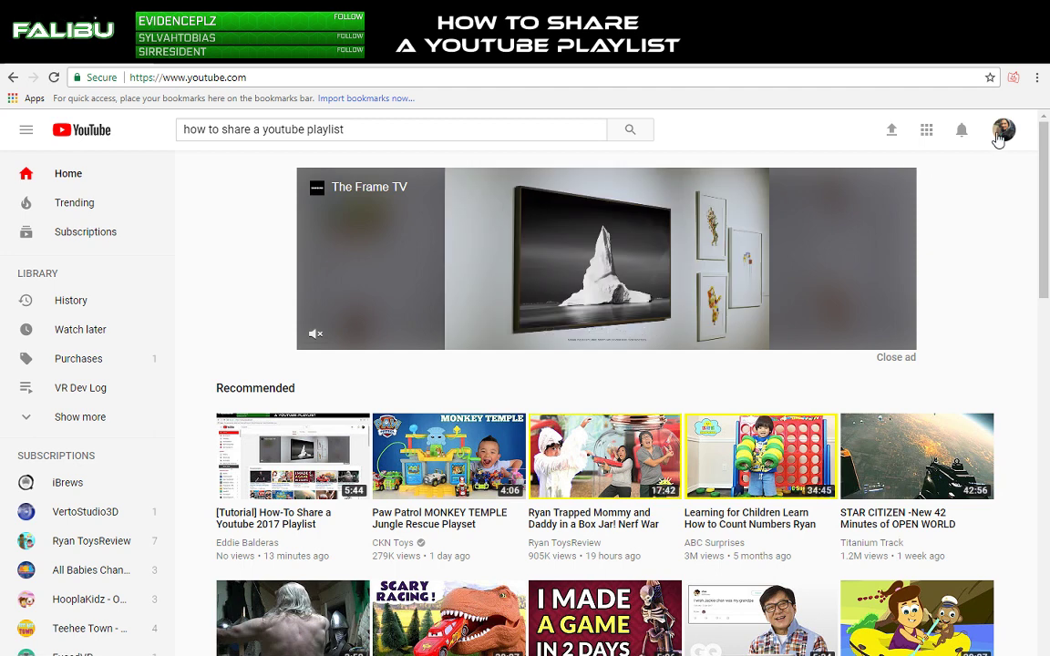
pyautogui.click(1000, 133)
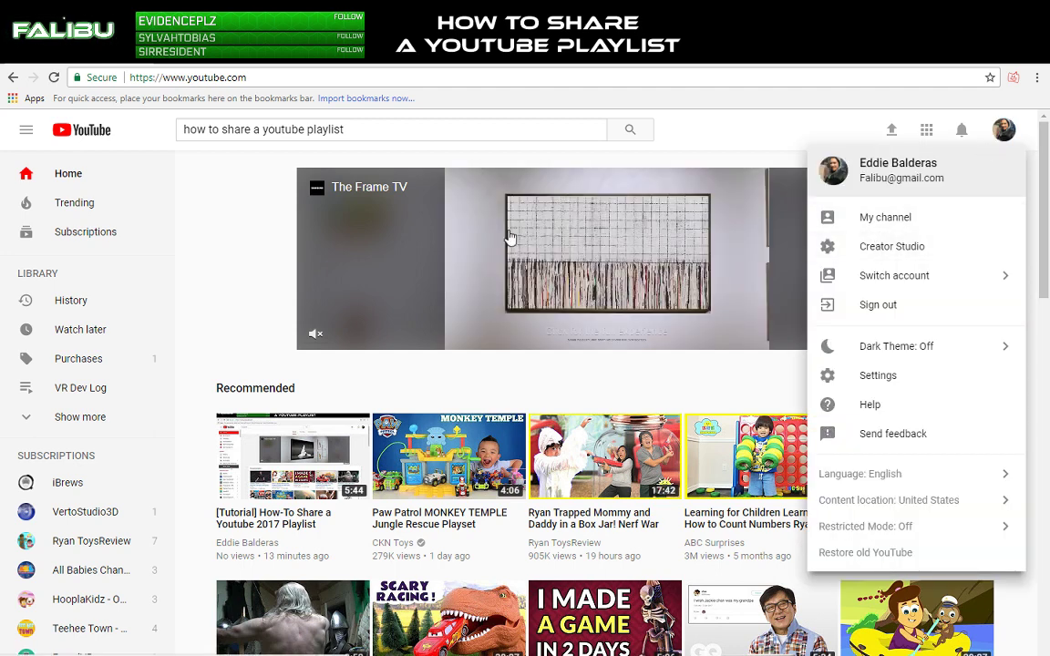
pyautogui.click(231, 233)
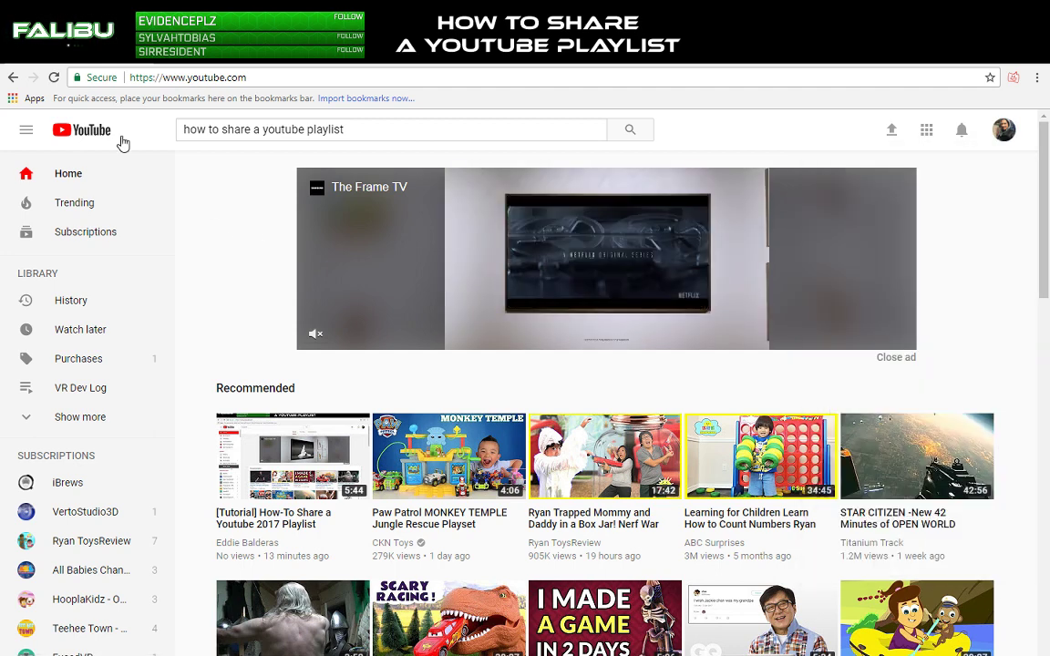
pyautogui.click(1006, 134)
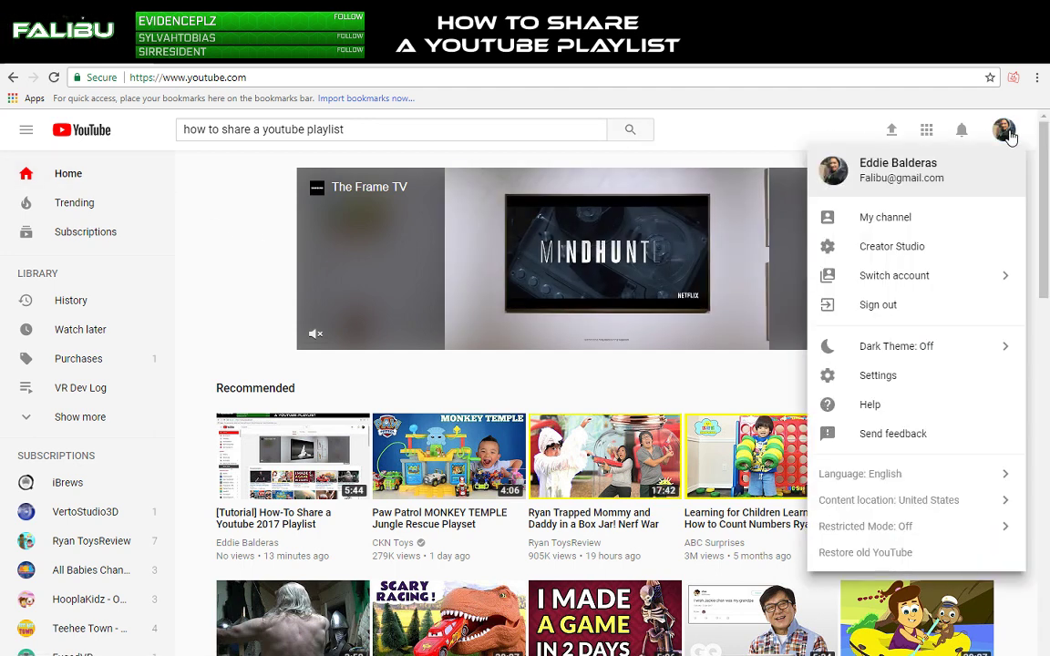
pyautogui.click(792, 143)
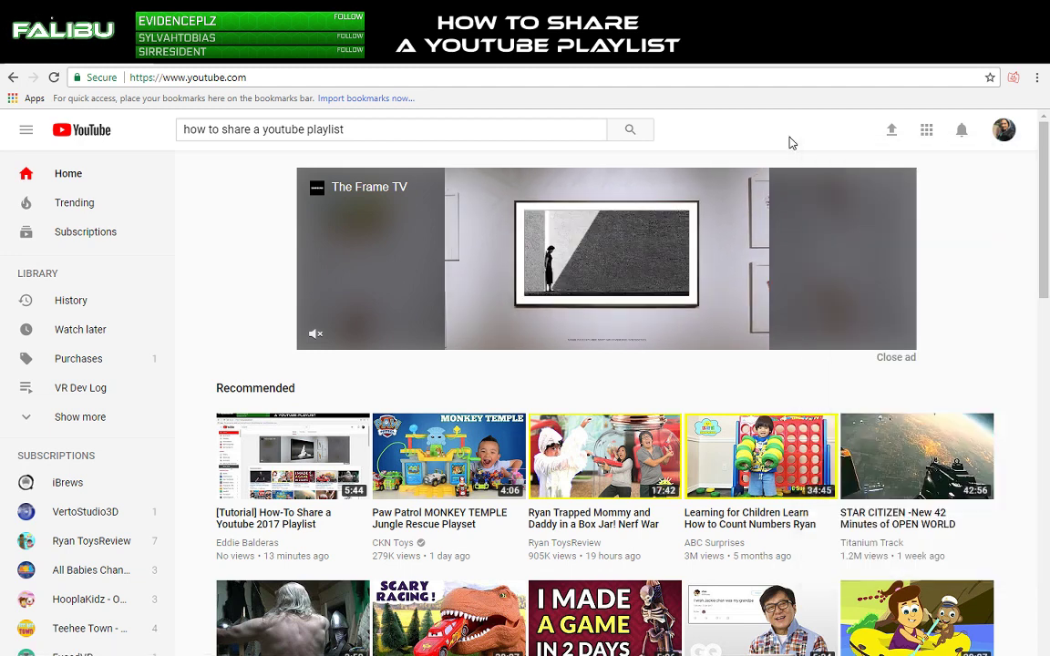
# Step: Expand Library in the side guide and open the Making VR: Inside-Out playlist page
pyautogui.click(25, 133)
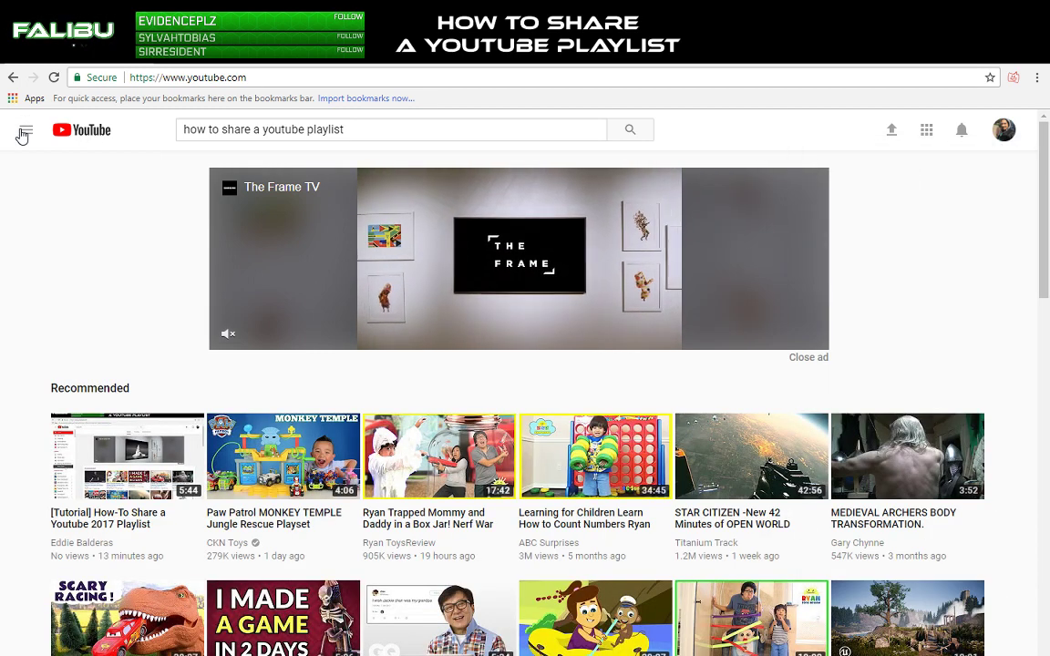
pyautogui.click(23, 133)
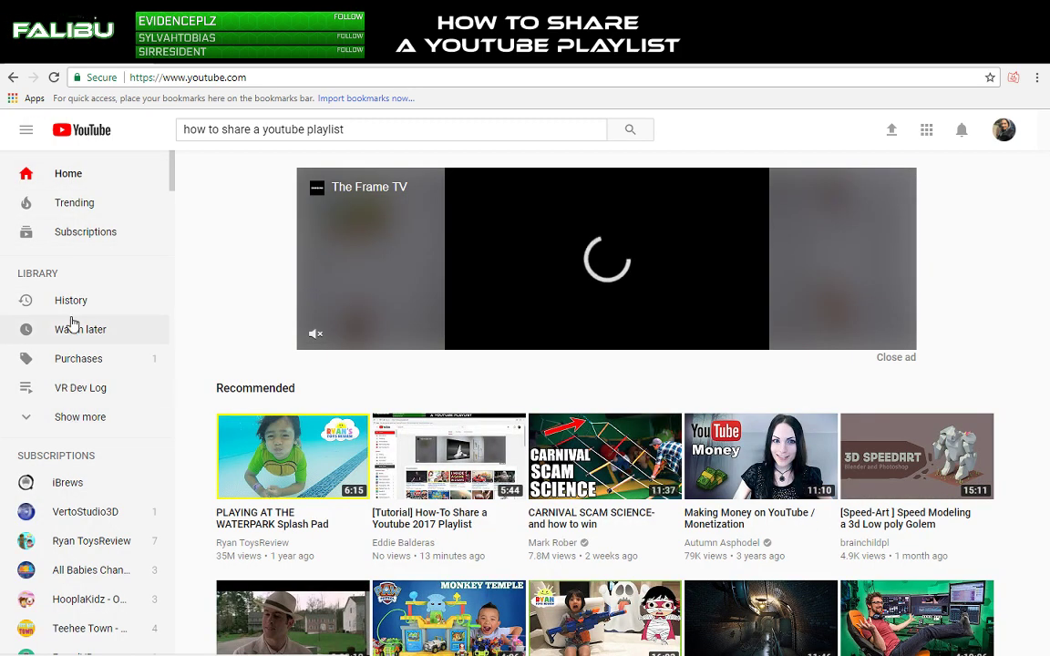
pyautogui.click(79, 417)
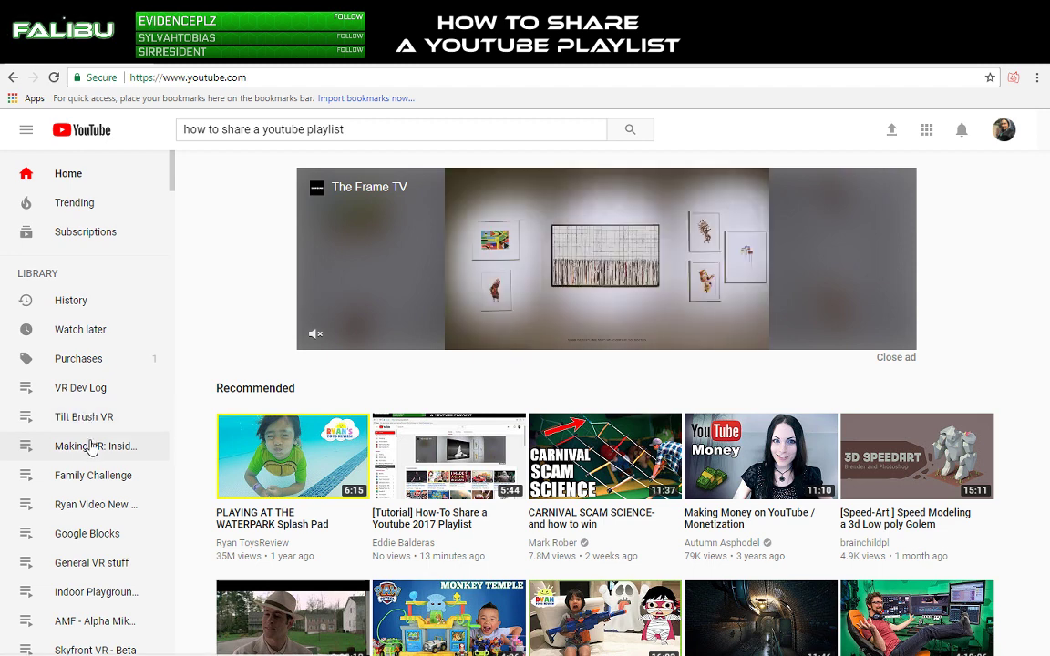
pyautogui.click(90, 447)
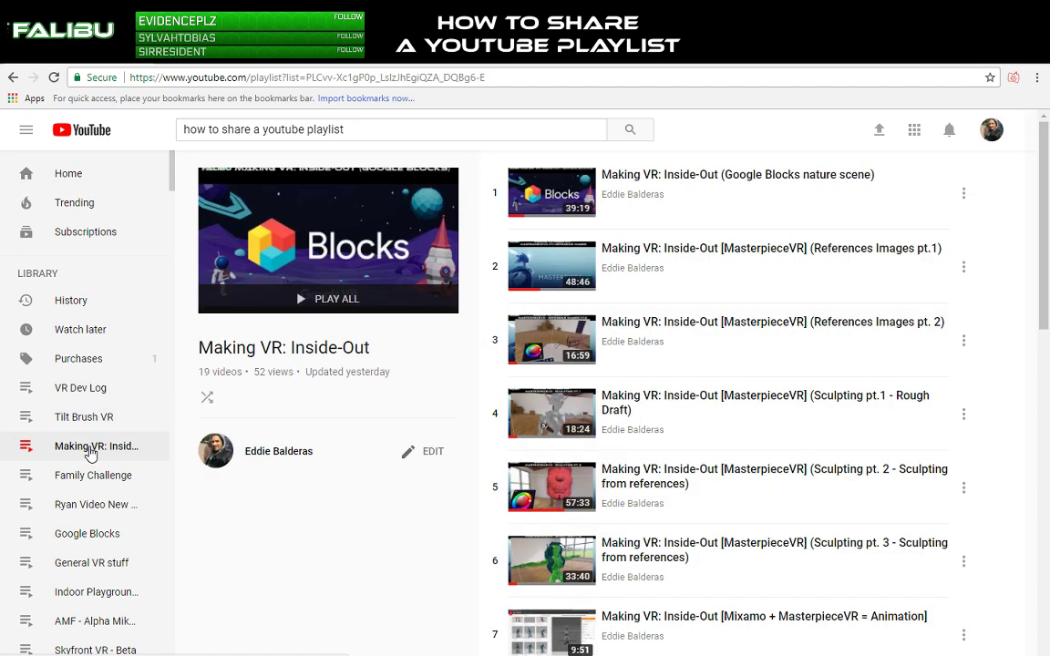
pyautogui.click(1004, 133)
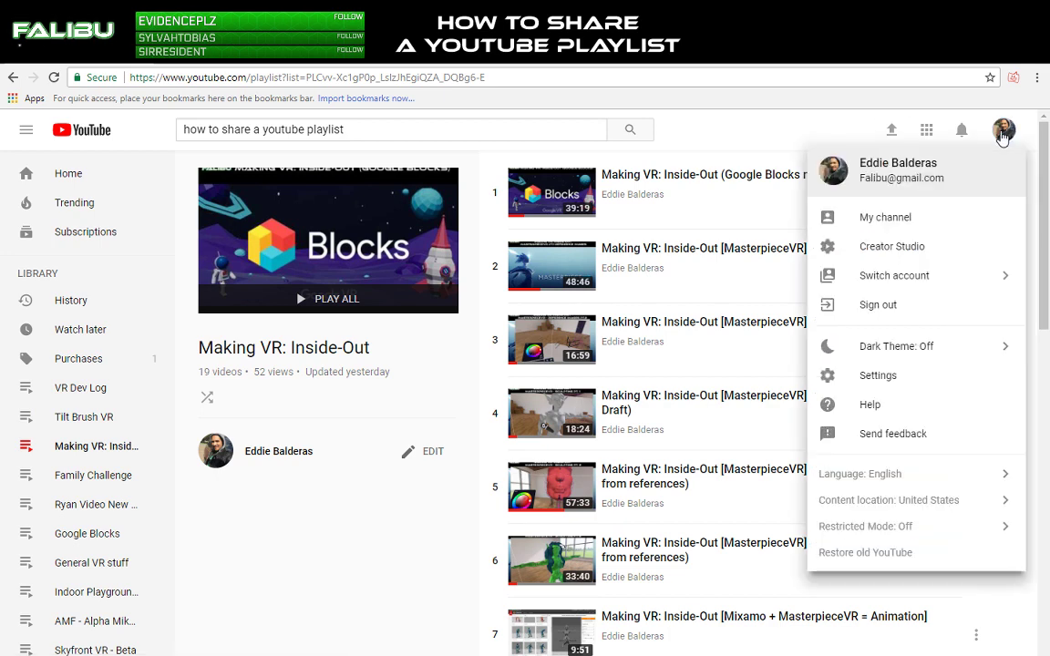
# Step: Go to Creator Studio from the account menu, then return home via the YouTube logo
pyautogui.click(899, 248)
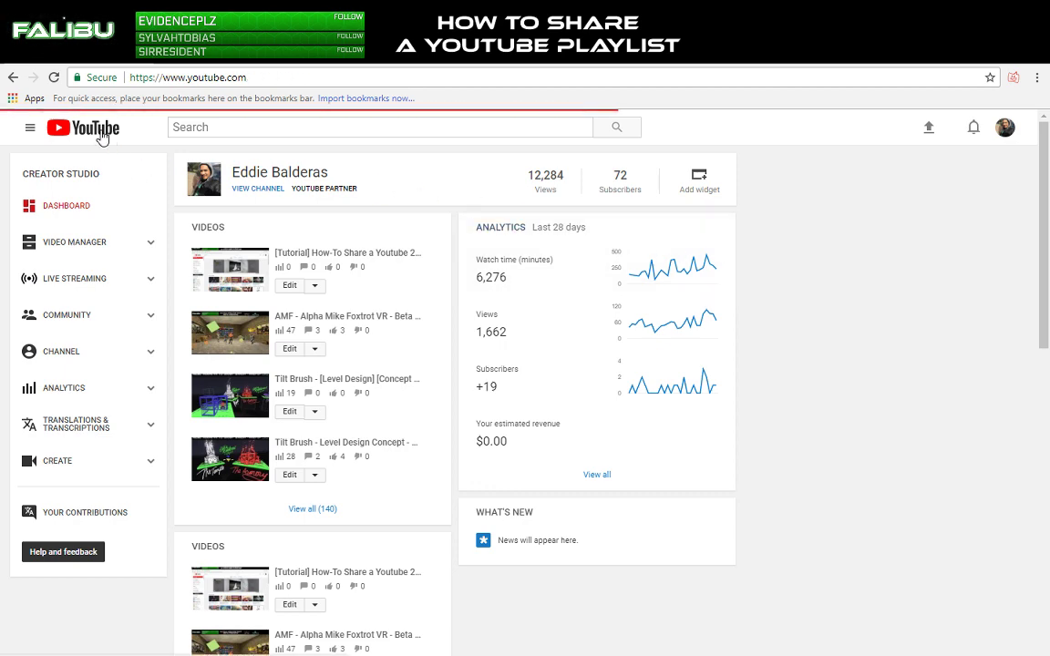
pyautogui.click(102, 136)
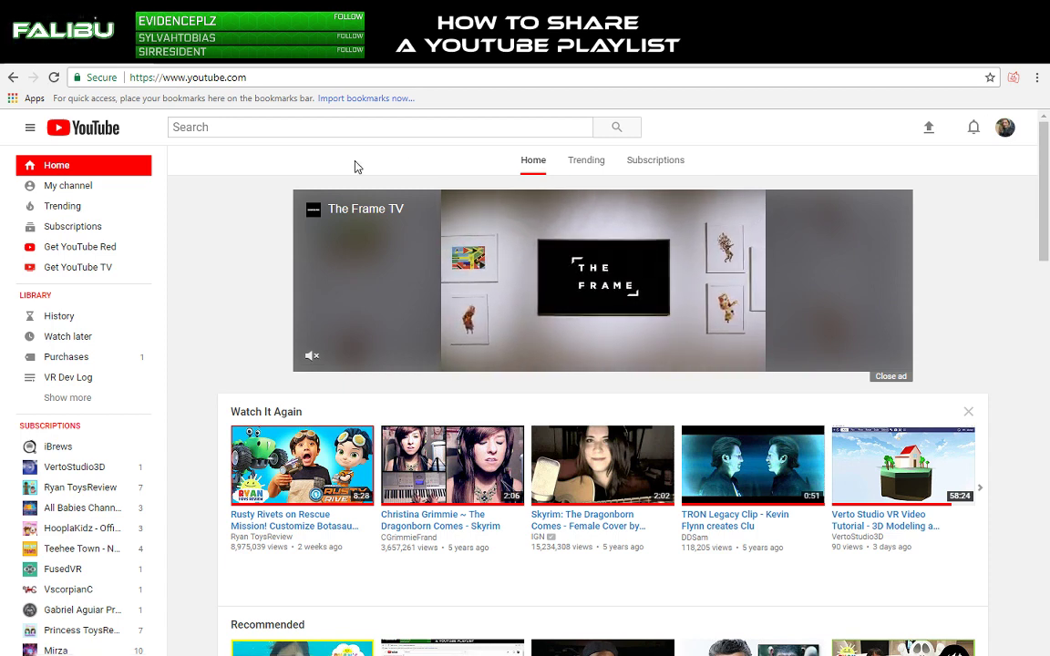
# Step: Visit your channel, return to the YouTube home feed, and open a new Chrome tab
pyautogui.click(66, 188)
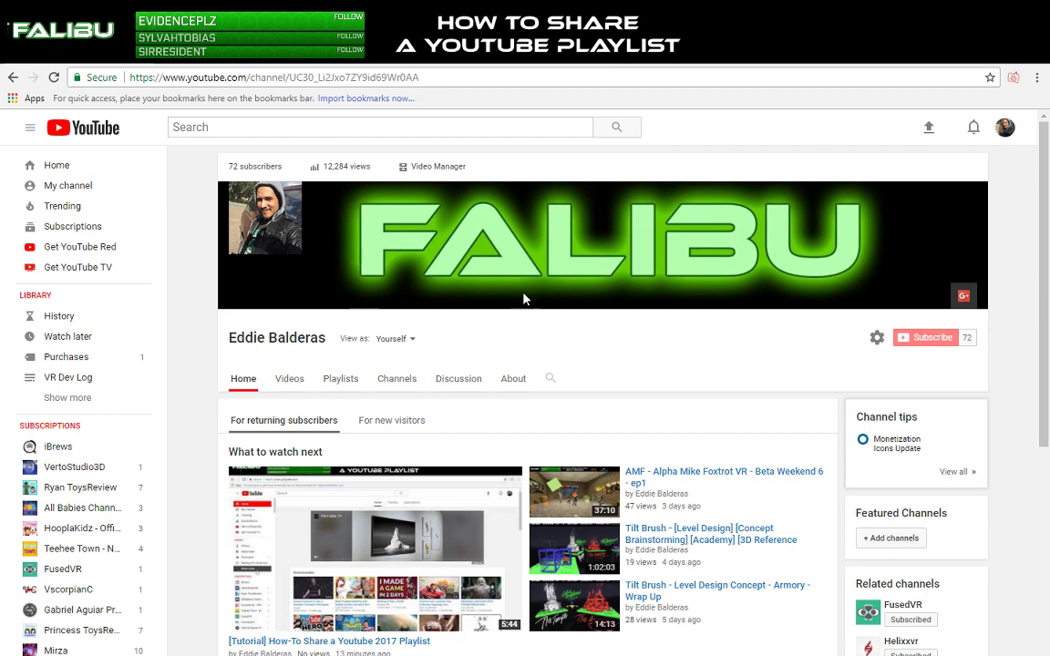
pyautogui.click(1013, 130)
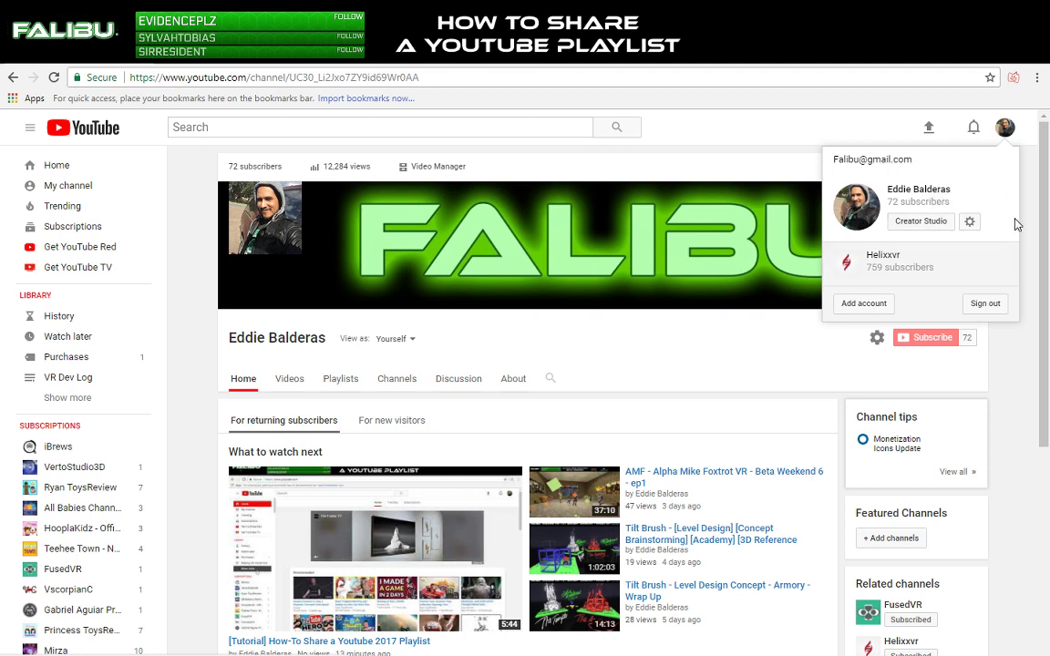
pyautogui.click(1006, 131)
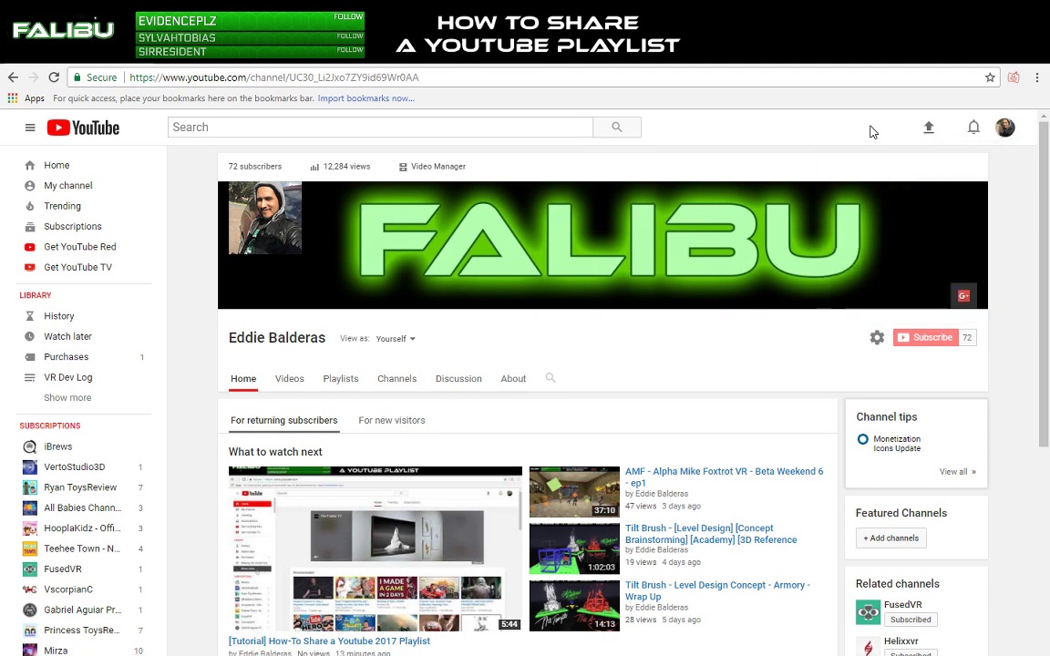
pyautogui.click(64, 188)
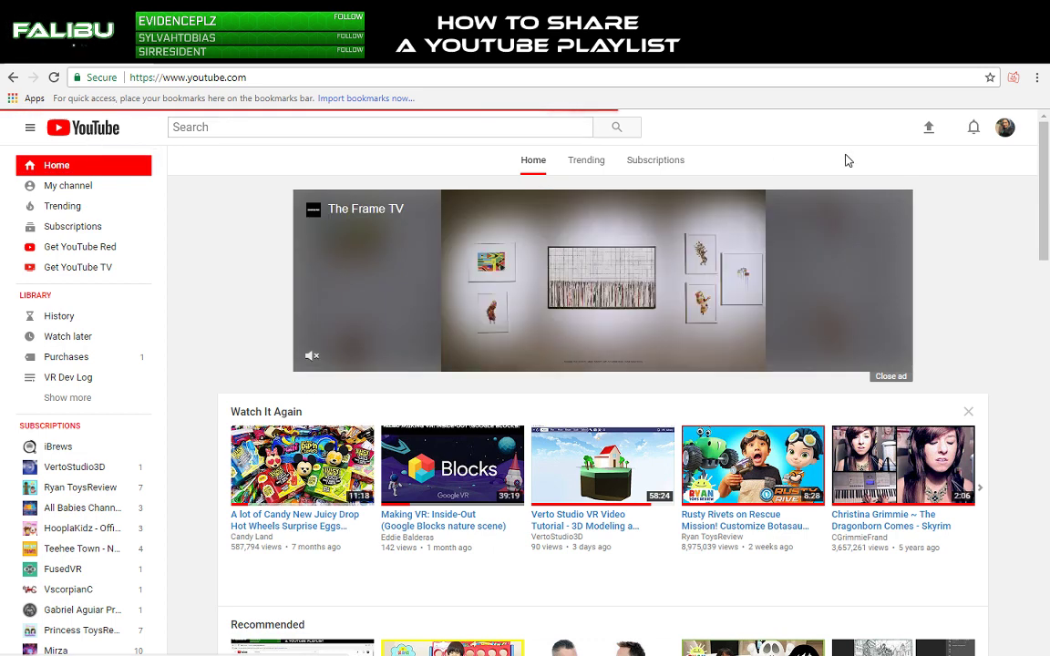
pyautogui.click(1006, 134)
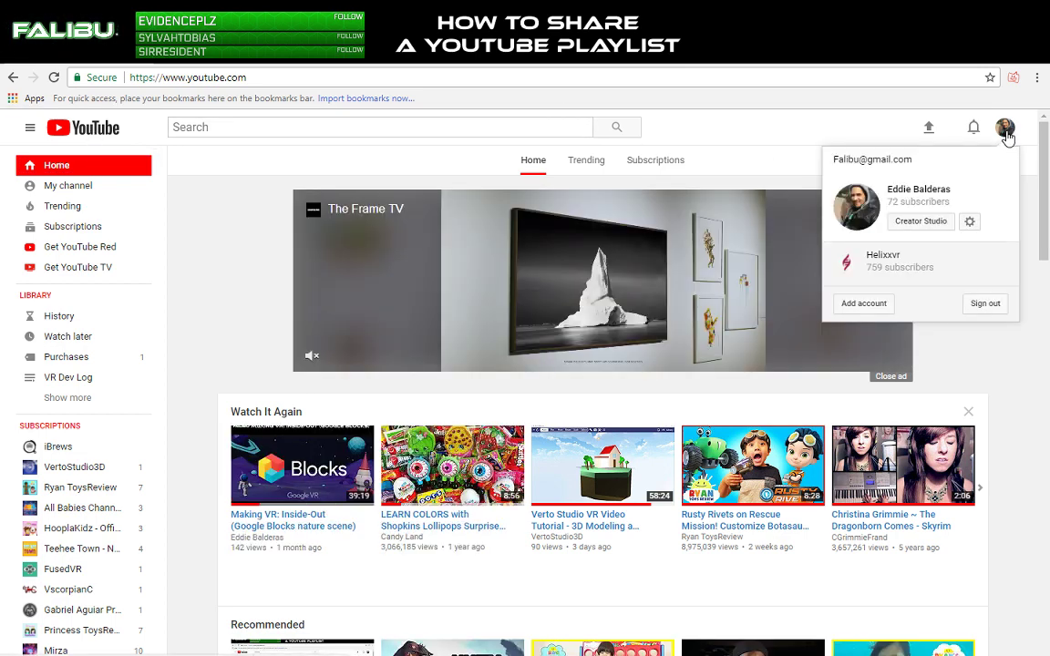
pyautogui.click(1006, 131)
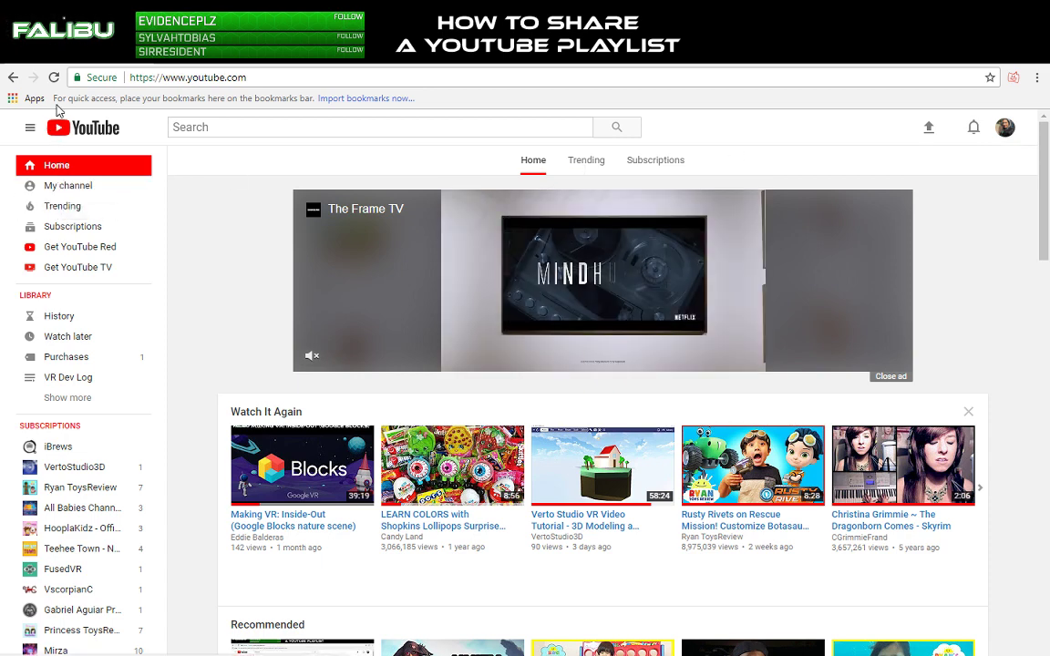
pyautogui.click(159, 61)
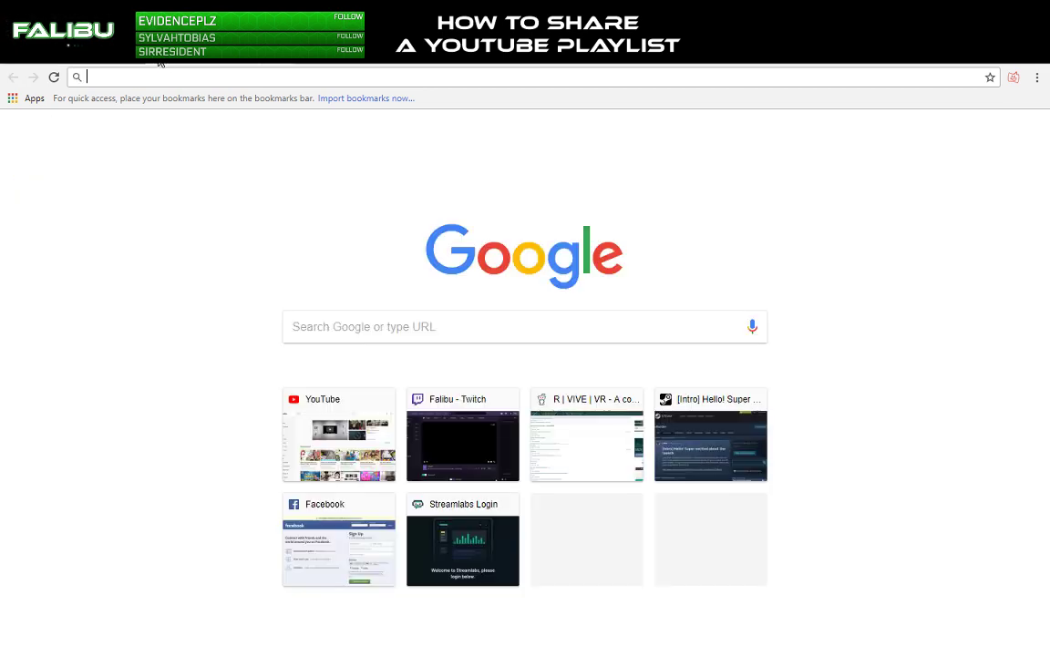
# Step: Load YouTube from the new-tab shortcut tile and bring up the account menu
pyautogui.click(369, 434)
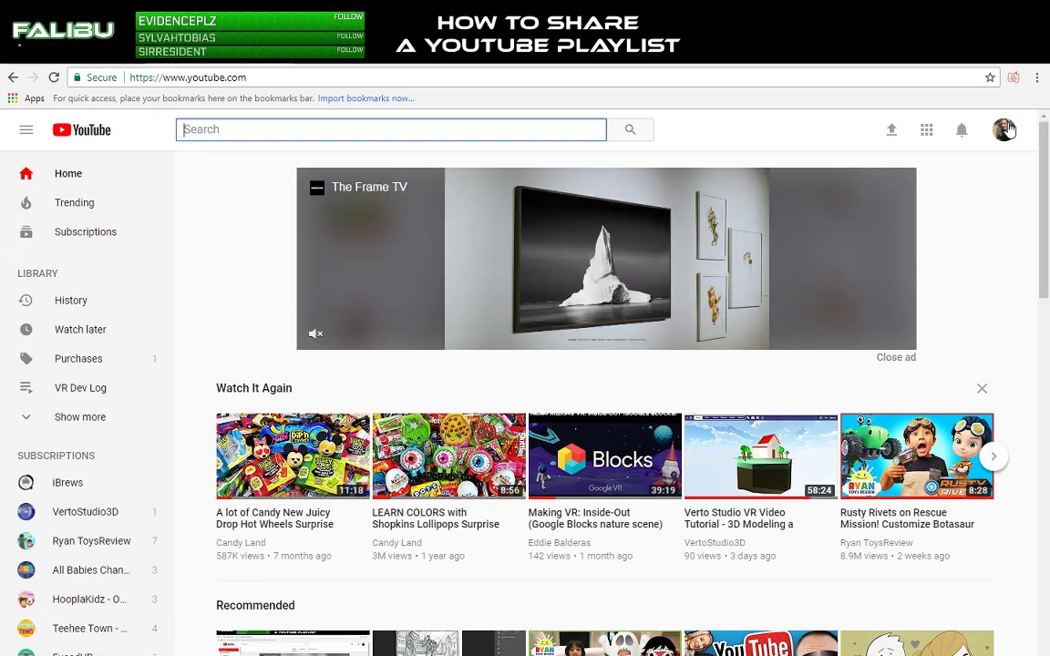
pyautogui.click(1006, 130)
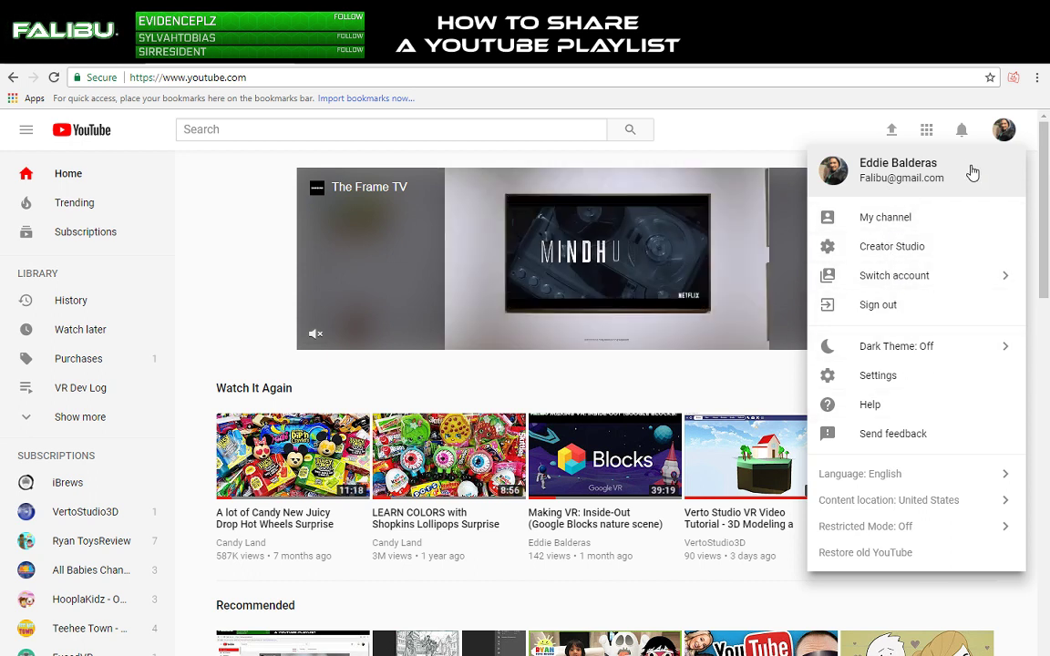
# Step: Visit the Creator Studio dashboard, then go back to the YouTube home feed
pyautogui.click(894, 247)
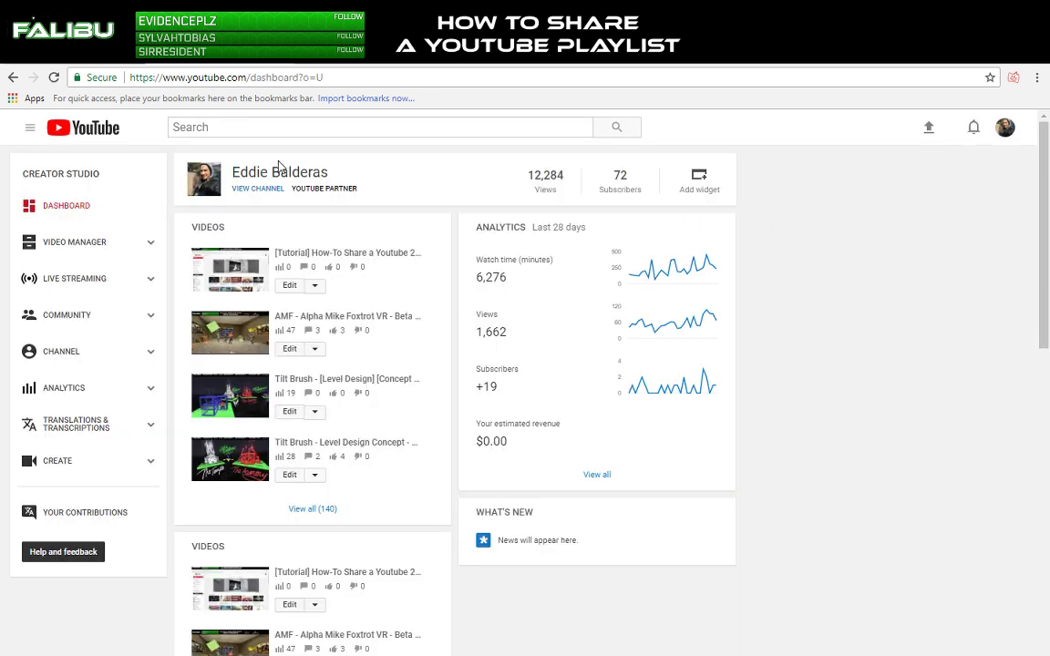
pyautogui.click(99, 135)
pyautogui.hotkey('alt', 'Left')
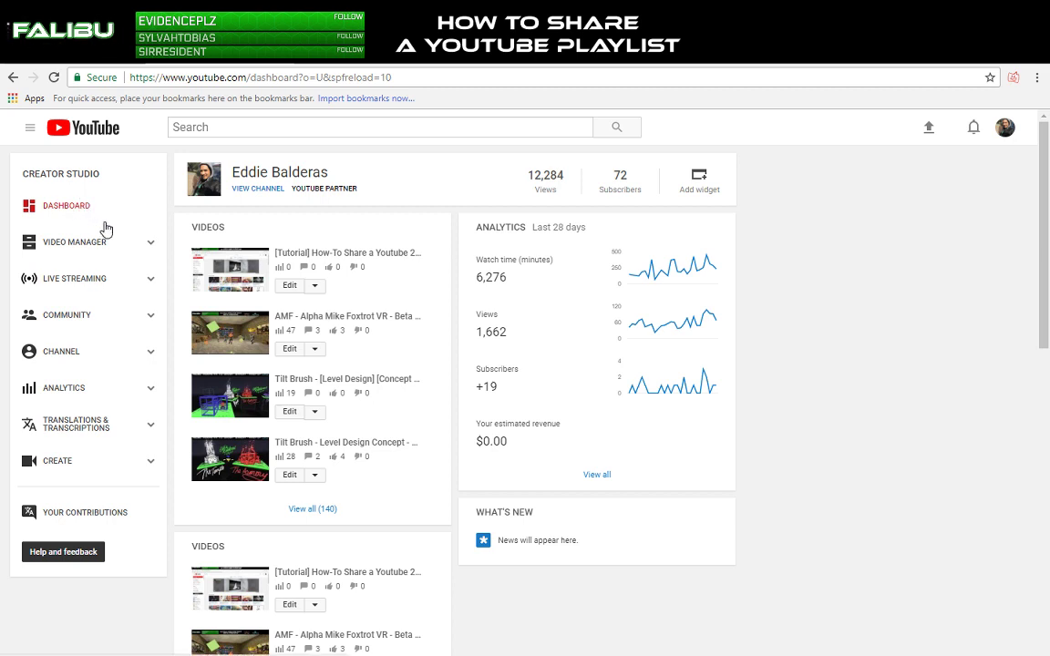
# Step: Open the account menu and close it again, staying on the home feed
pyautogui.click(1005, 131)
pyautogui.click(1005, 132)
pyautogui.click(1006, 135)
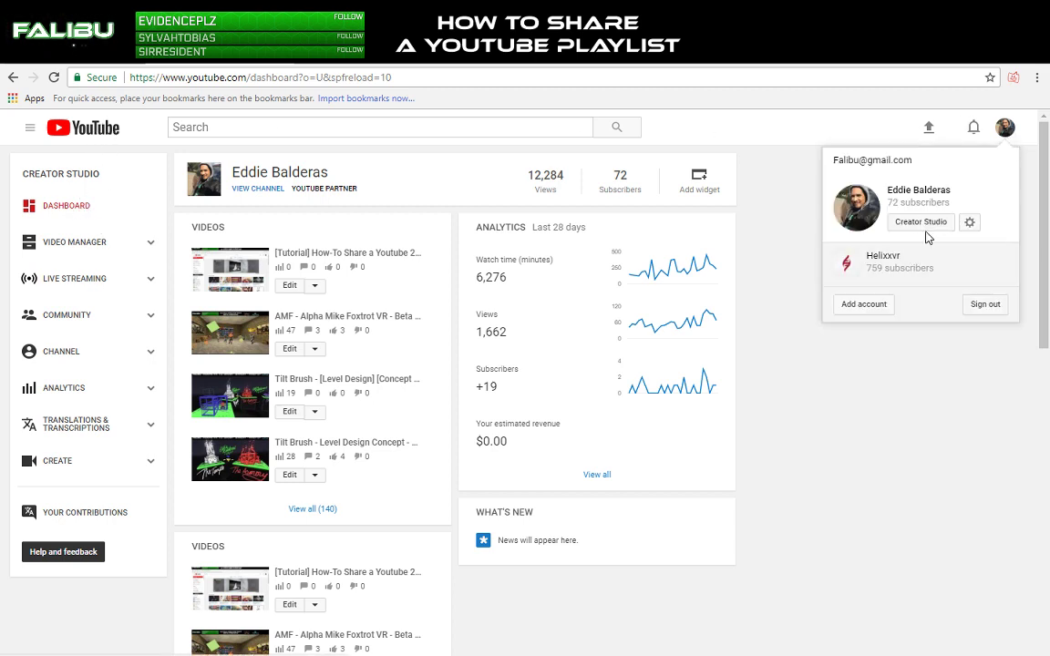
pyautogui.click(793, 142)
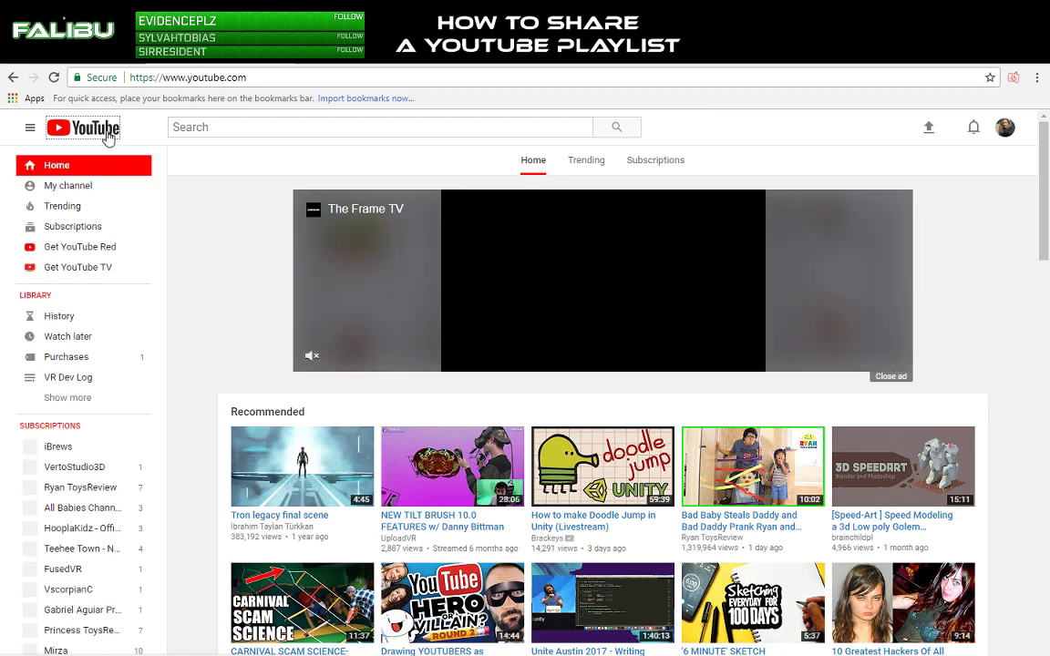
# Step: Expand the guide's playlists, open Making VR: Inside-Out, and bring up its Share panel
pyautogui.click(71, 185)
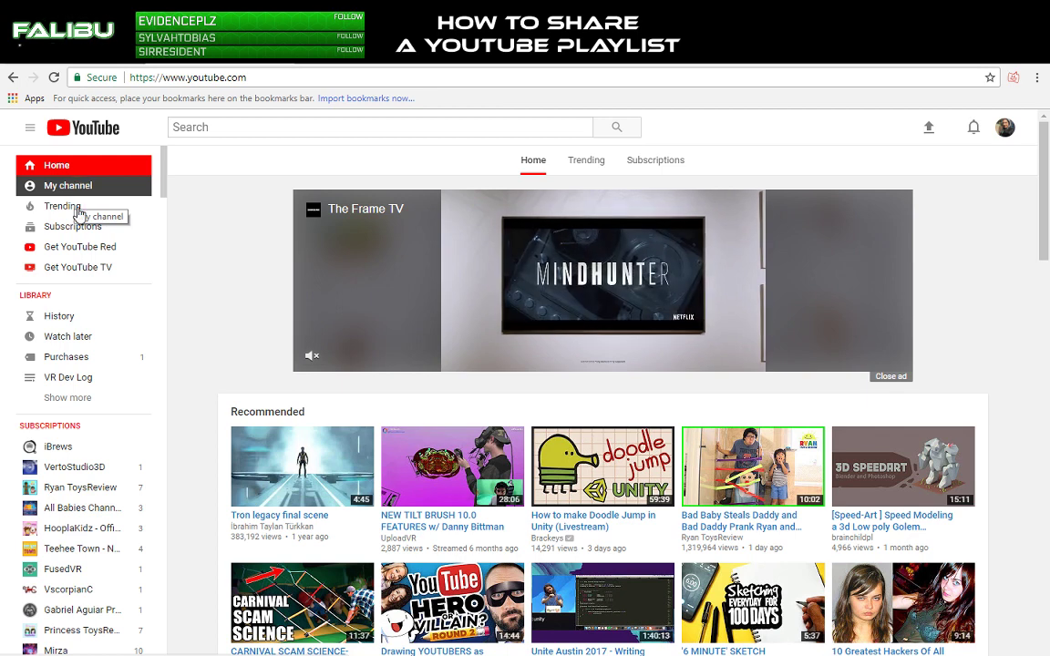
pyautogui.click(68, 398)
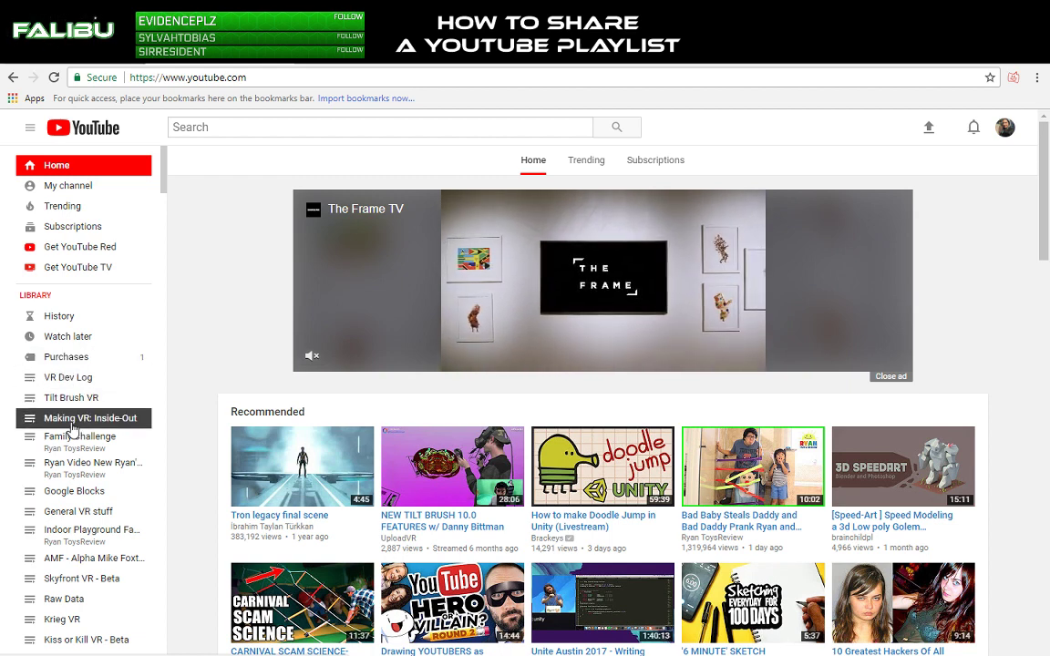
pyautogui.click(71, 422)
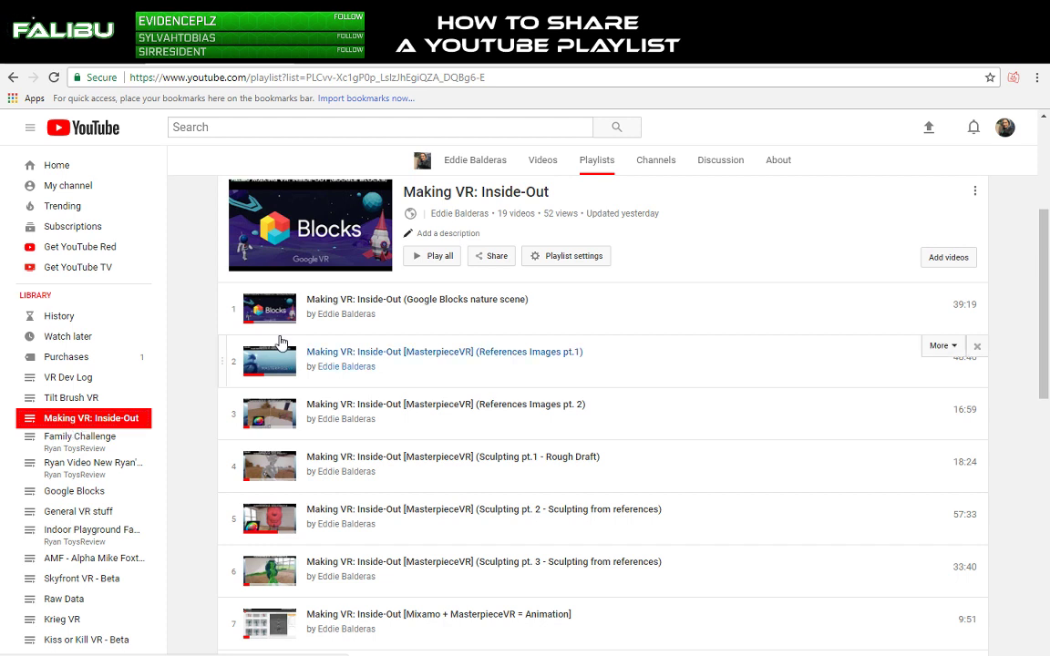
pyautogui.click(484, 264)
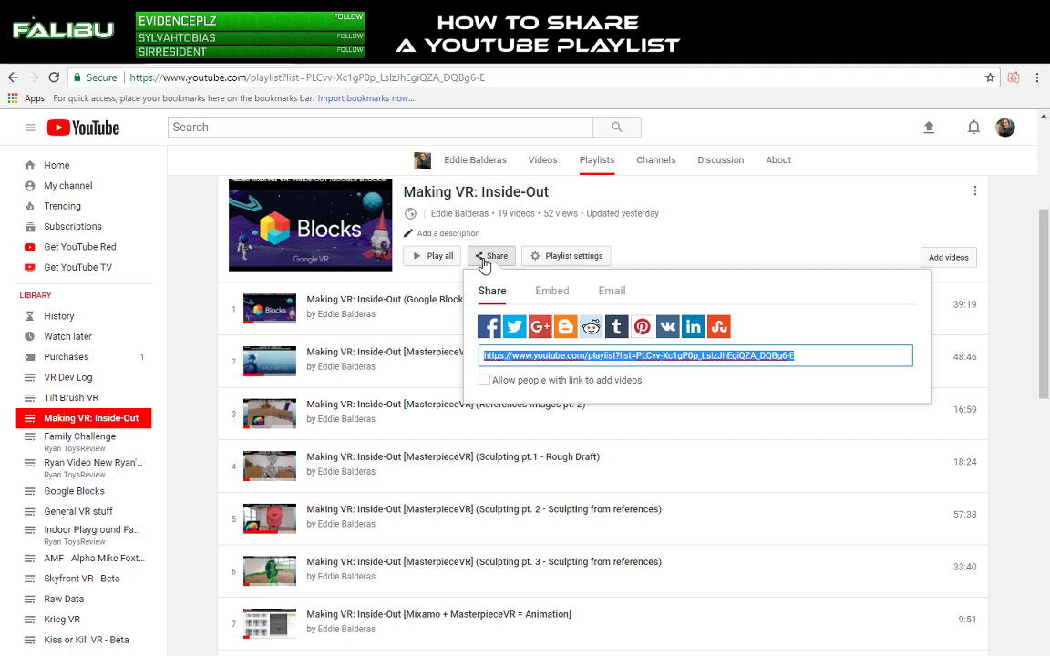
# Step: Copy the Making VR: Inside-Out playlist link and paste it into a new tab's address bar
pyautogui.click(814, 362)
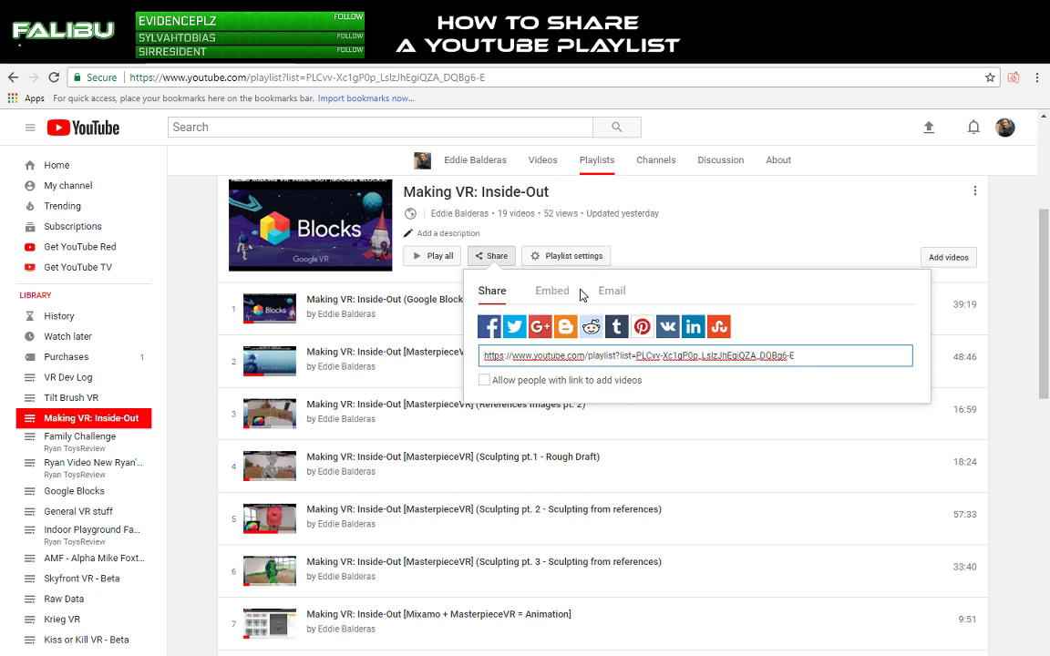
pyautogui.click(608, 298)
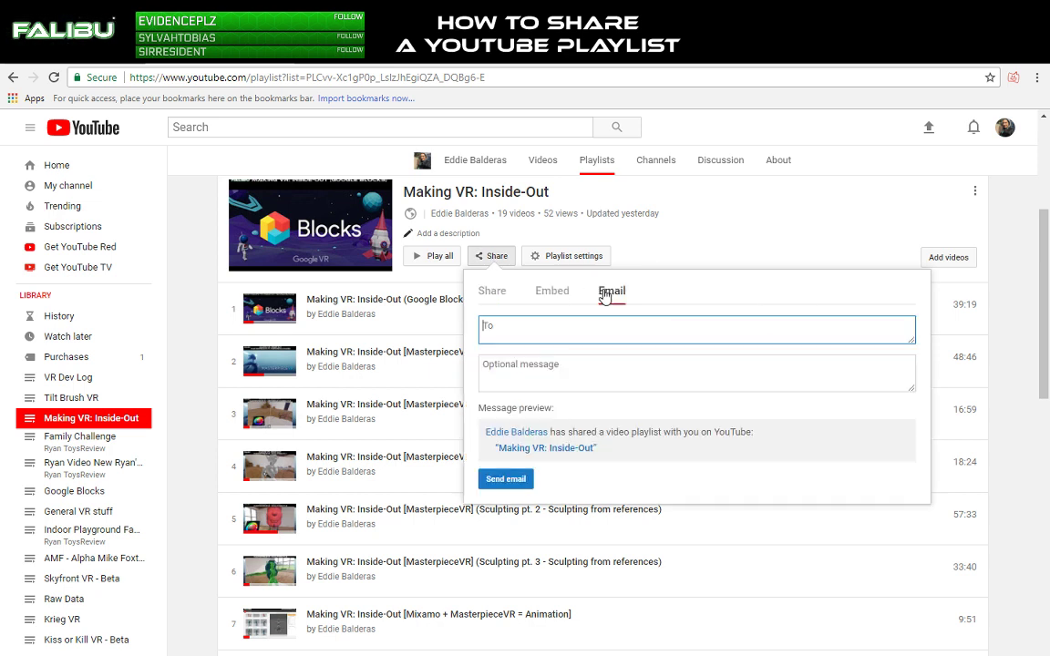
pyautogui.click(500, 298)
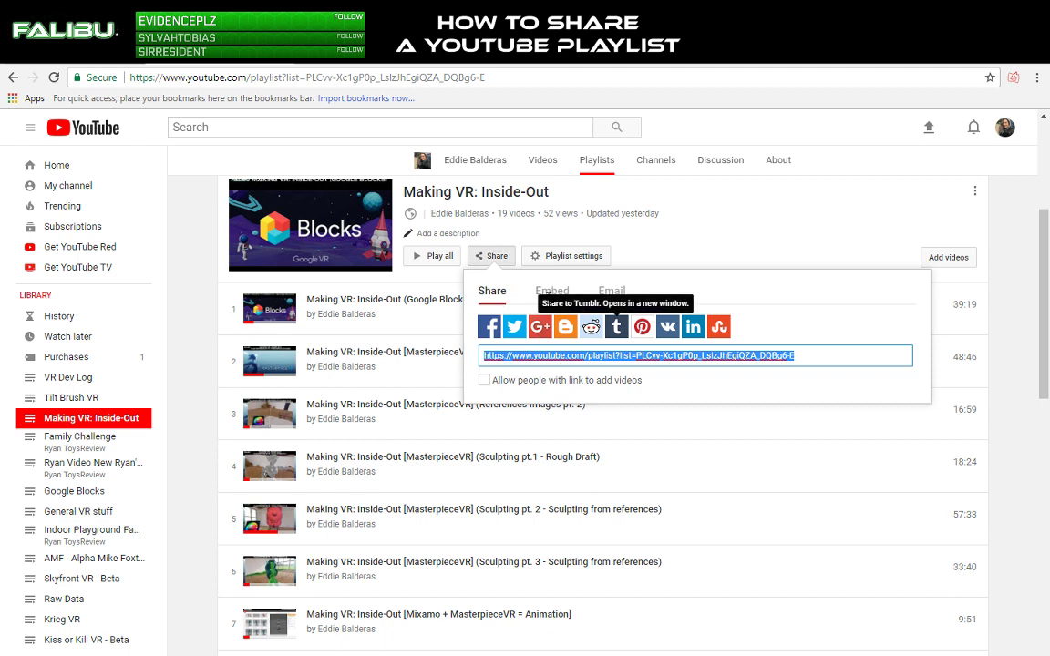
pyautogui.click(804, 354)
pyautogui.hotkey('ctrl', 'a')
pyautogui.hotkey('ctrl', 'c')
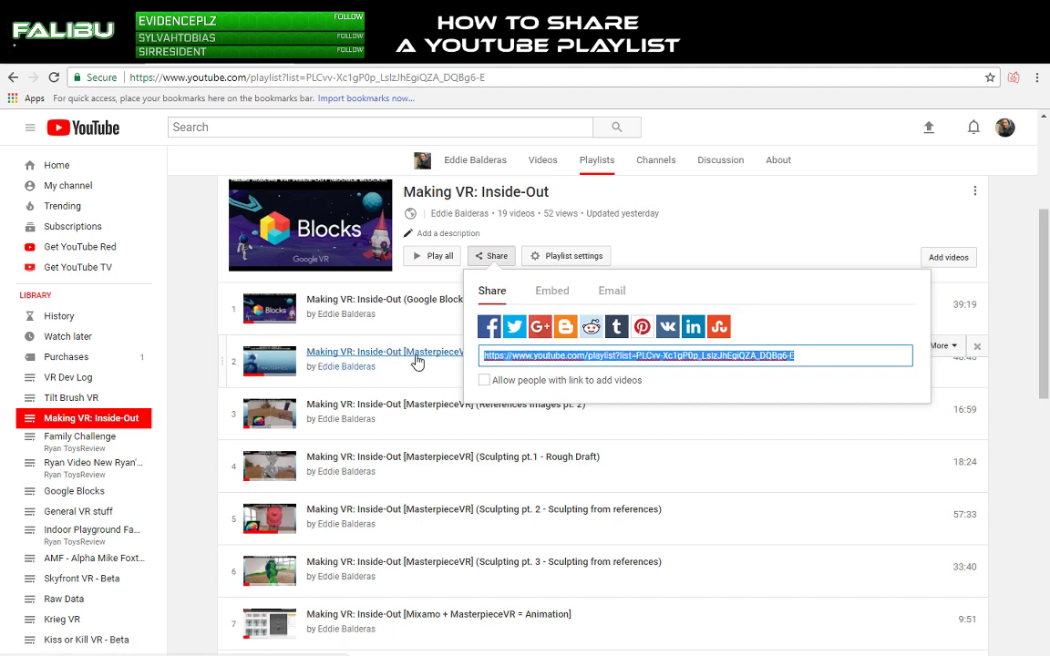
pyautogui.click(312, 60)
pyautogui.hotkey('ctrl', 'v')
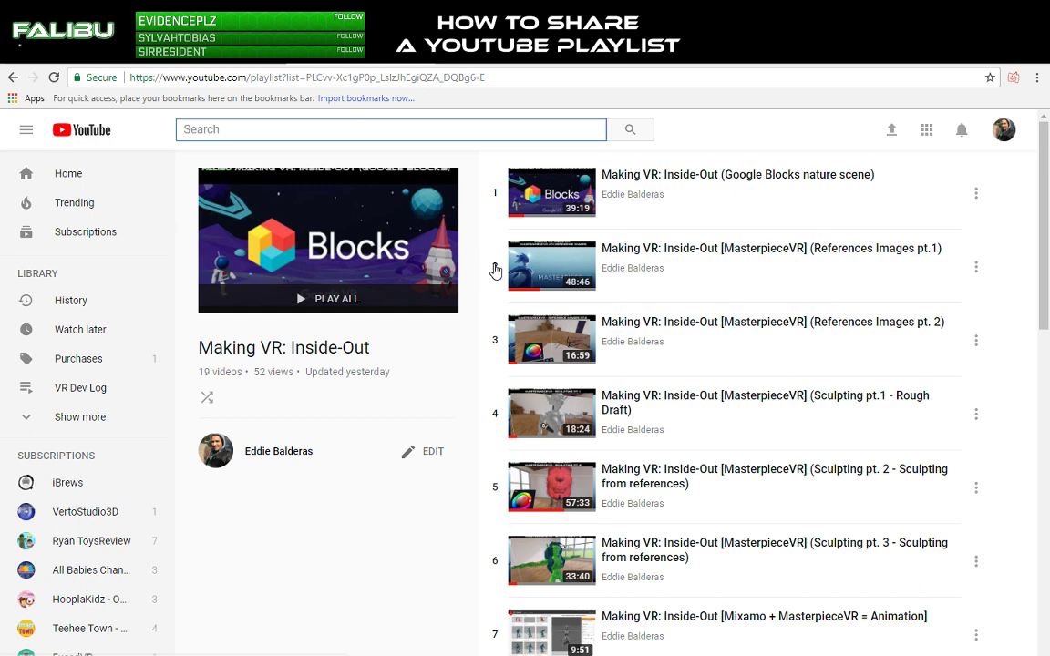
# Step: Play the playlist's first video, Google Blocks nature scene (1 / 19)
pyautogui.click(646, 180)
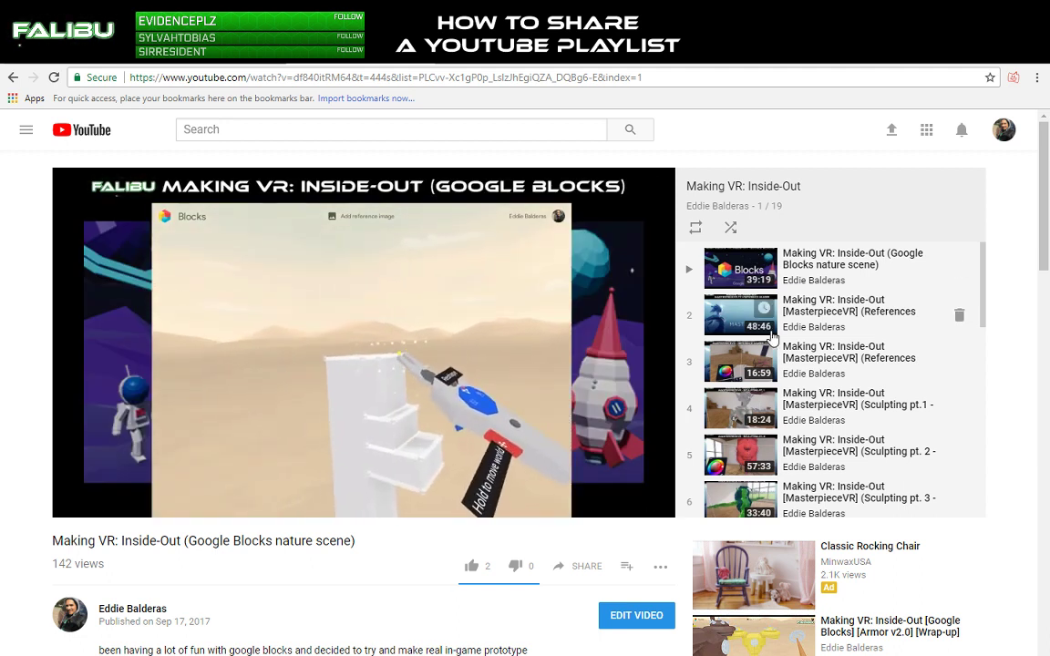
pyautogui.scroll(-9, 791, 322)
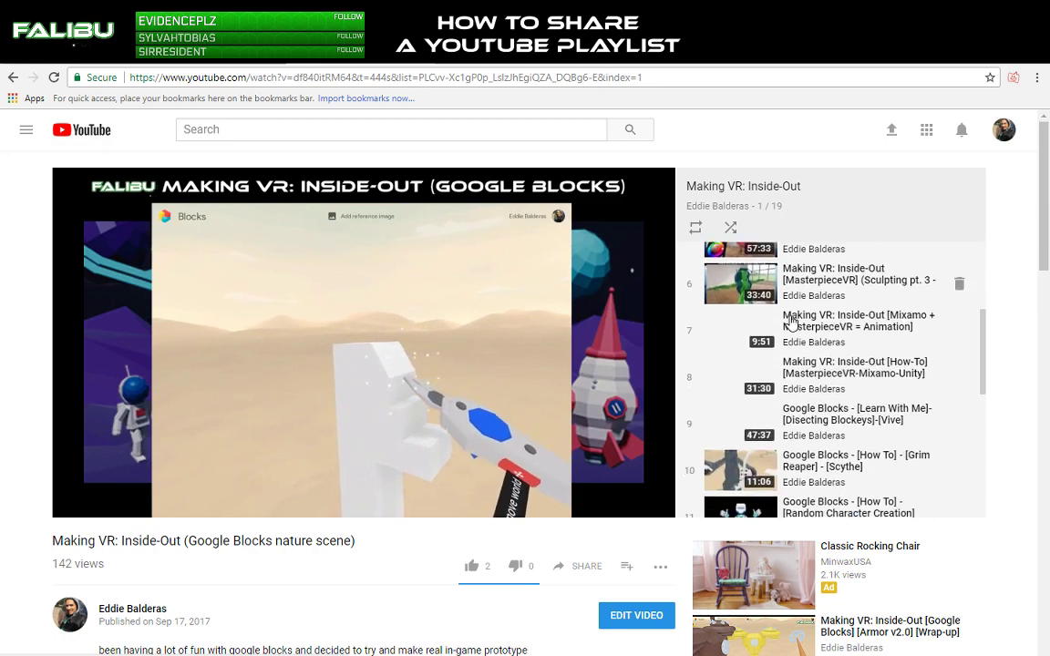
pyautogui.scroll(10, 791, 322)
pyautogui.scroll(1, 792, 321)
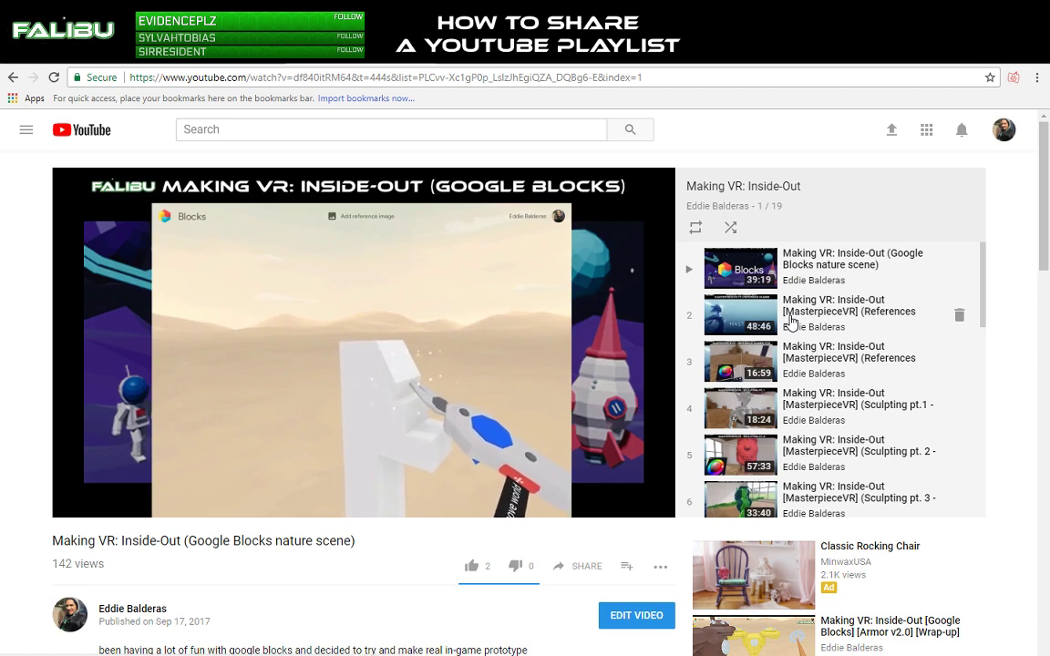
pyautogui.scroll(-3, 791, 322)
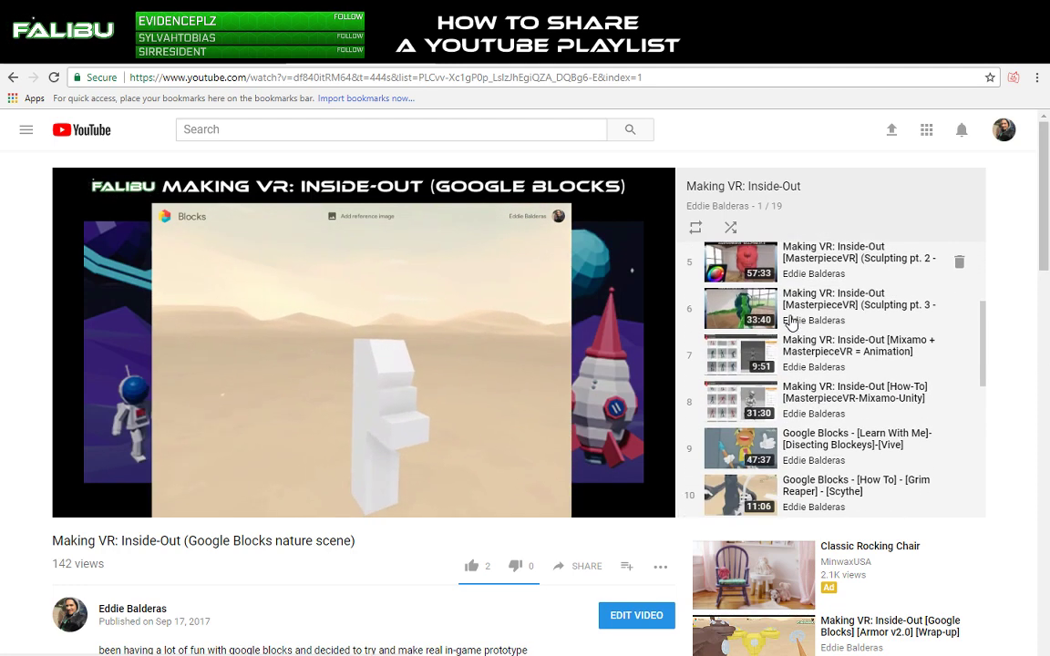
pyautogui.scroll(-8, 791, 322)
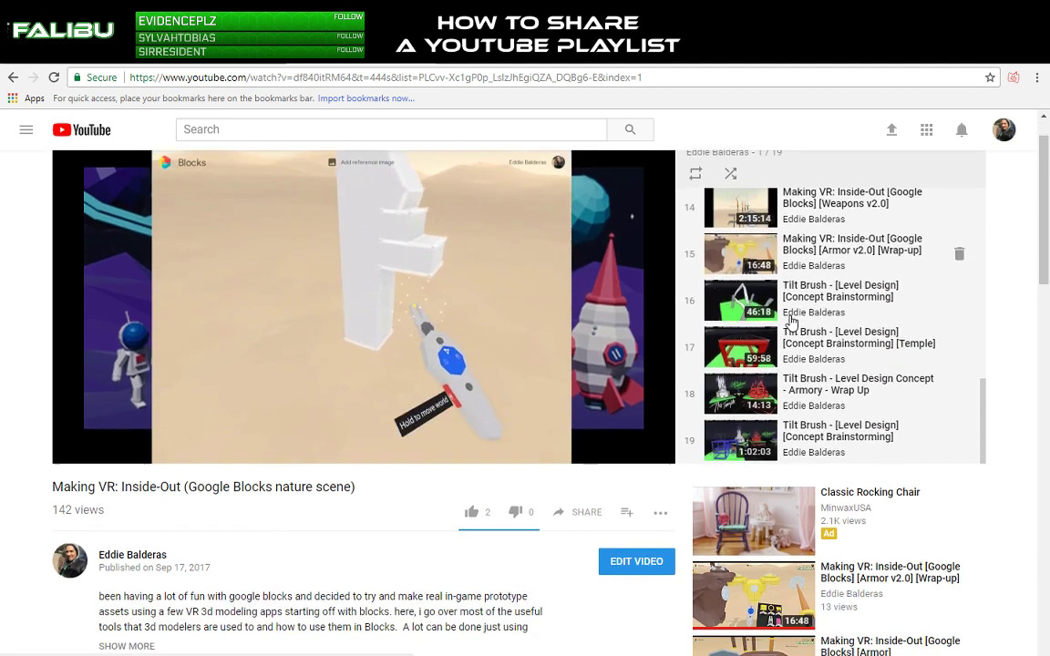
pyautogui.scroll(-3, 791, 322)
pyautogui.scroll(2, 914, 363)
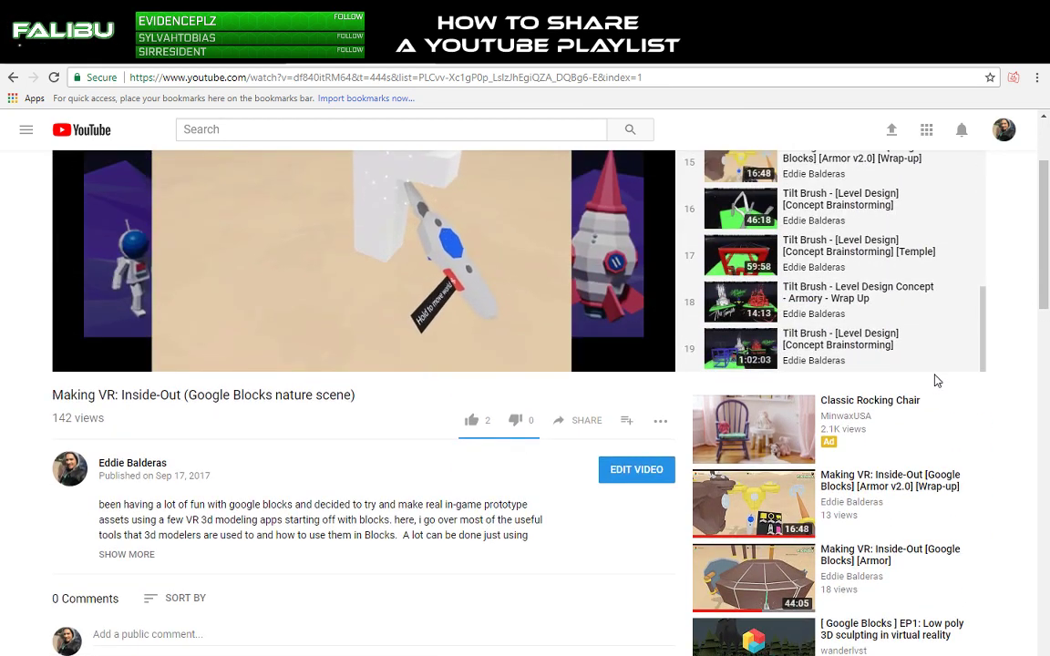
pyautogui.scroll(2, 1009, 336)
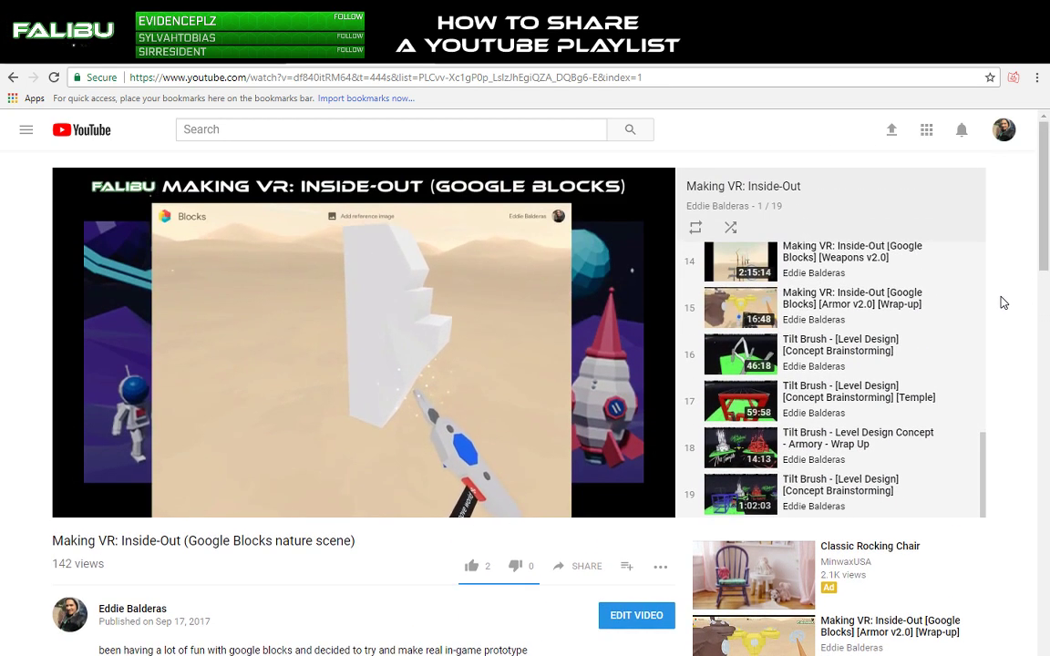